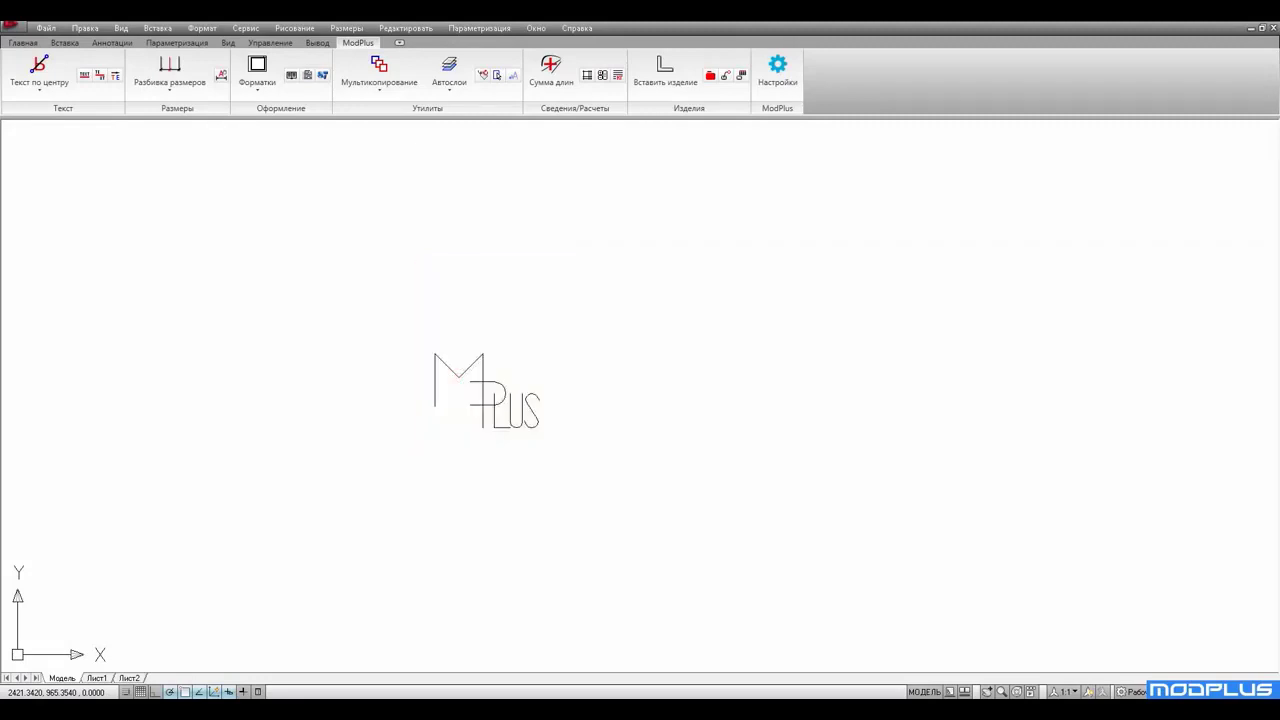
Step: Start a block definition named "Лого" with its base point at the lower end of the M's left stroke
left_click(40, 44)
left_click(64, 43)
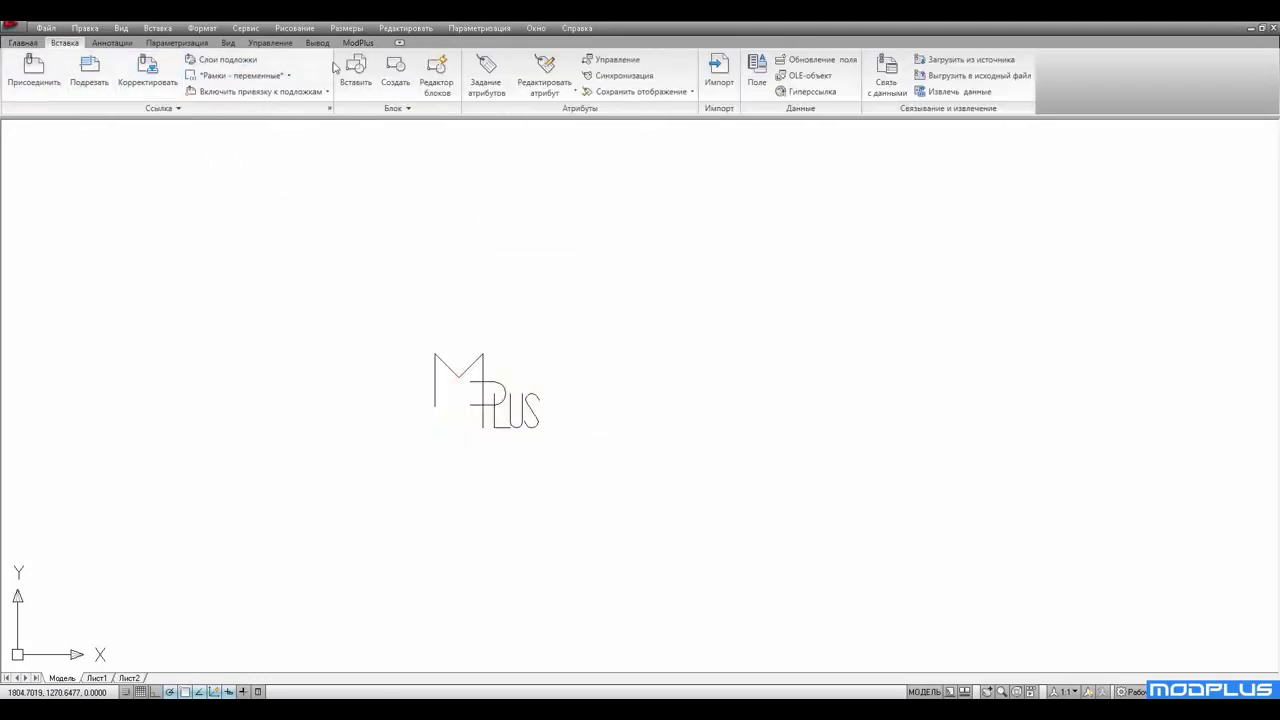
left_click(396, 75)
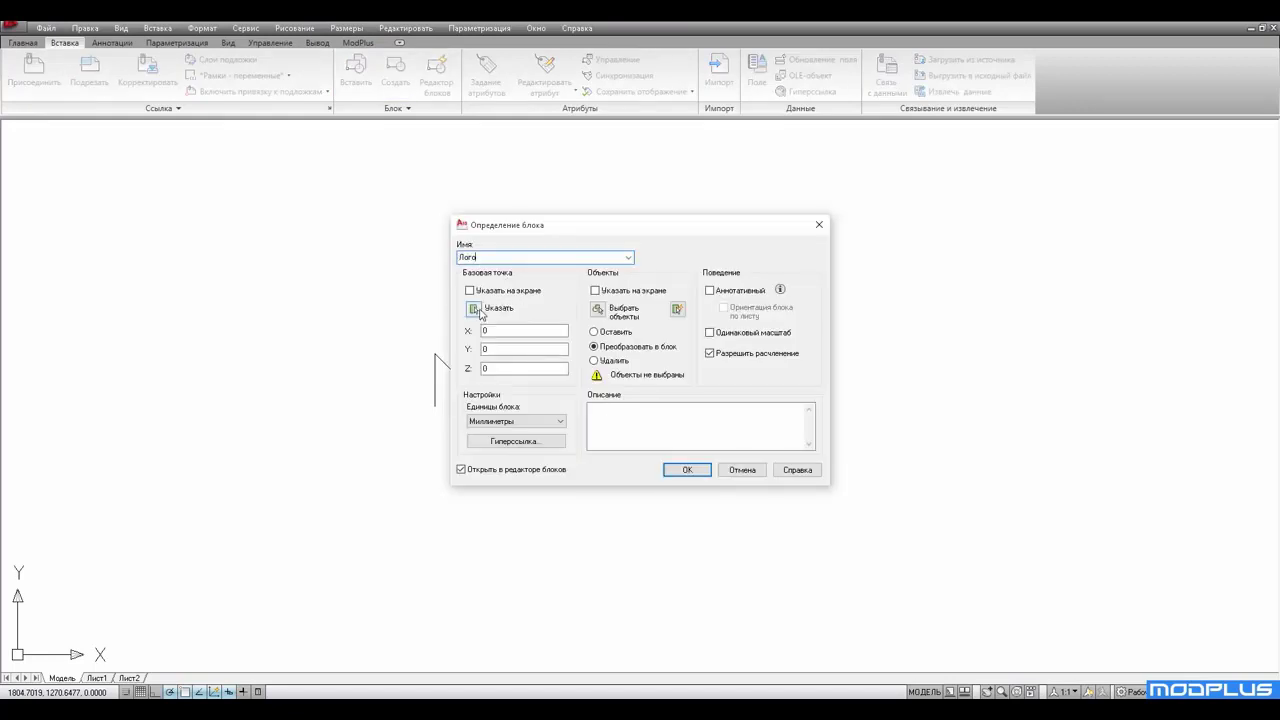
left_click(475, 309)
left_click(434, 406)
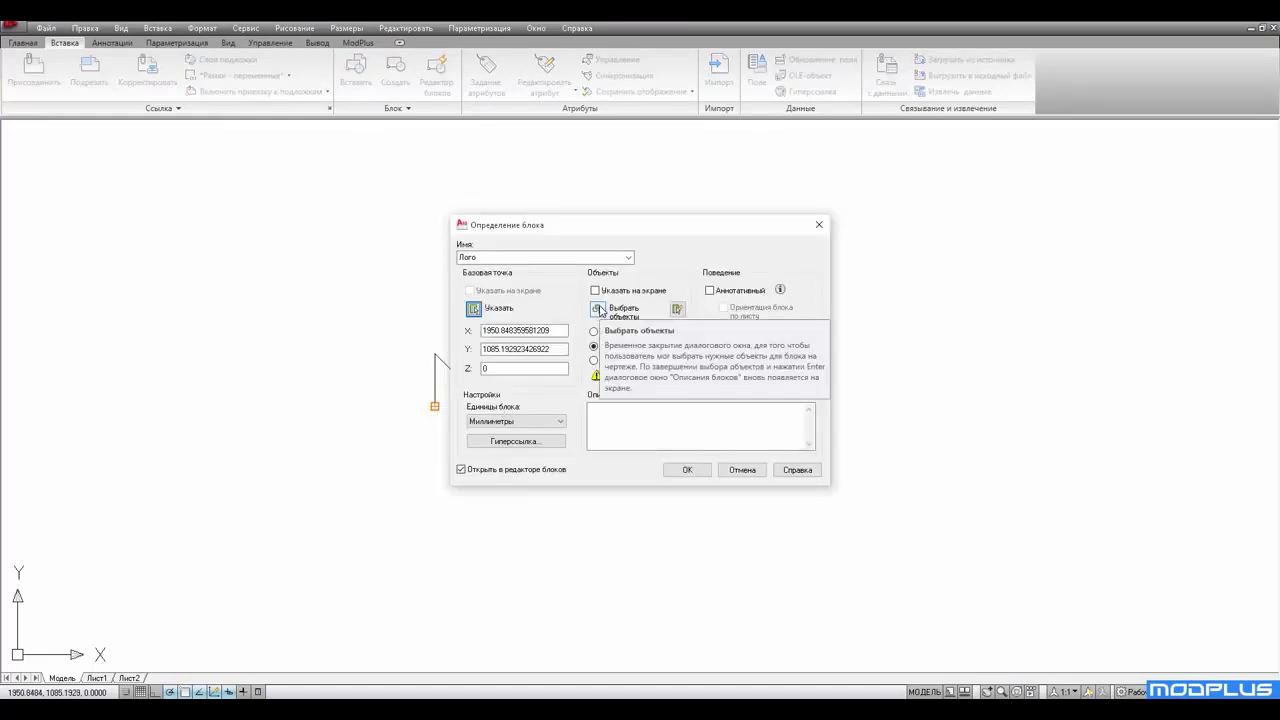
Step: Create the block from the whole logo without opening it in the block editor, and clear the logo from the drawing
left_click(598, 309)
left_click(565, 326)
left_click(386, 472)
key("Return")
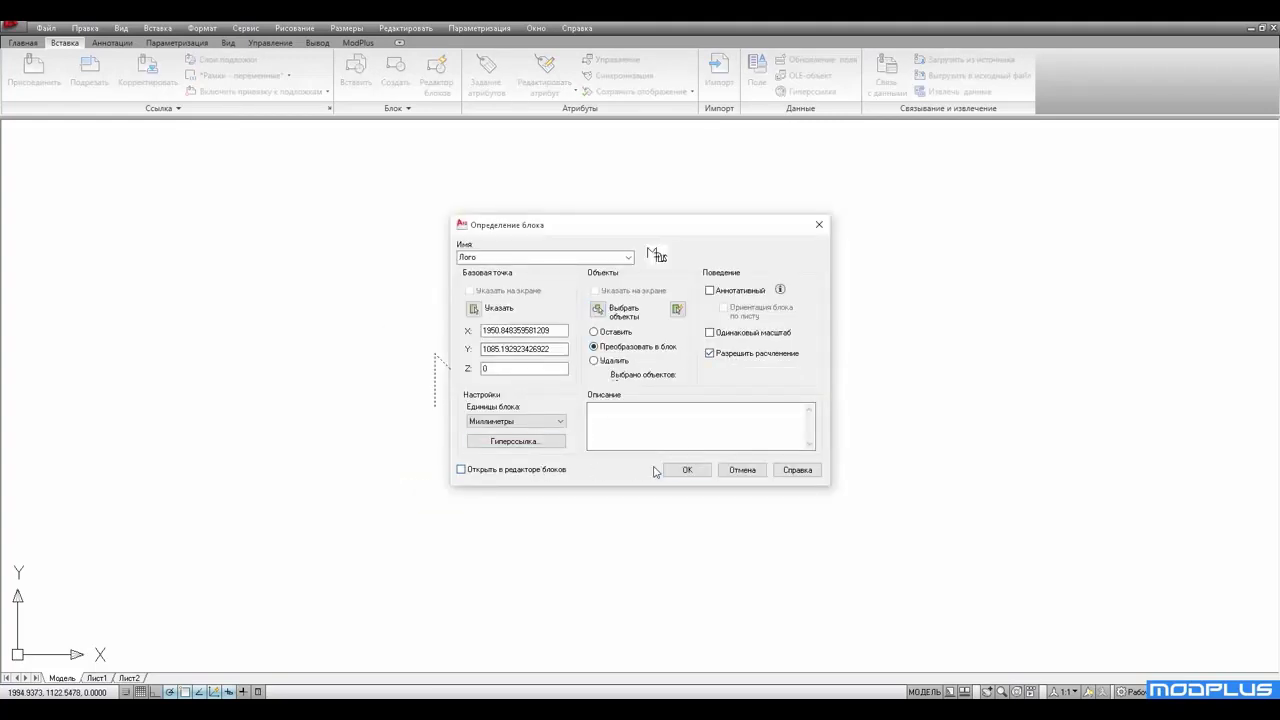
left_click(688, 470)
left_click(580, 371)
left_click(500, 432)
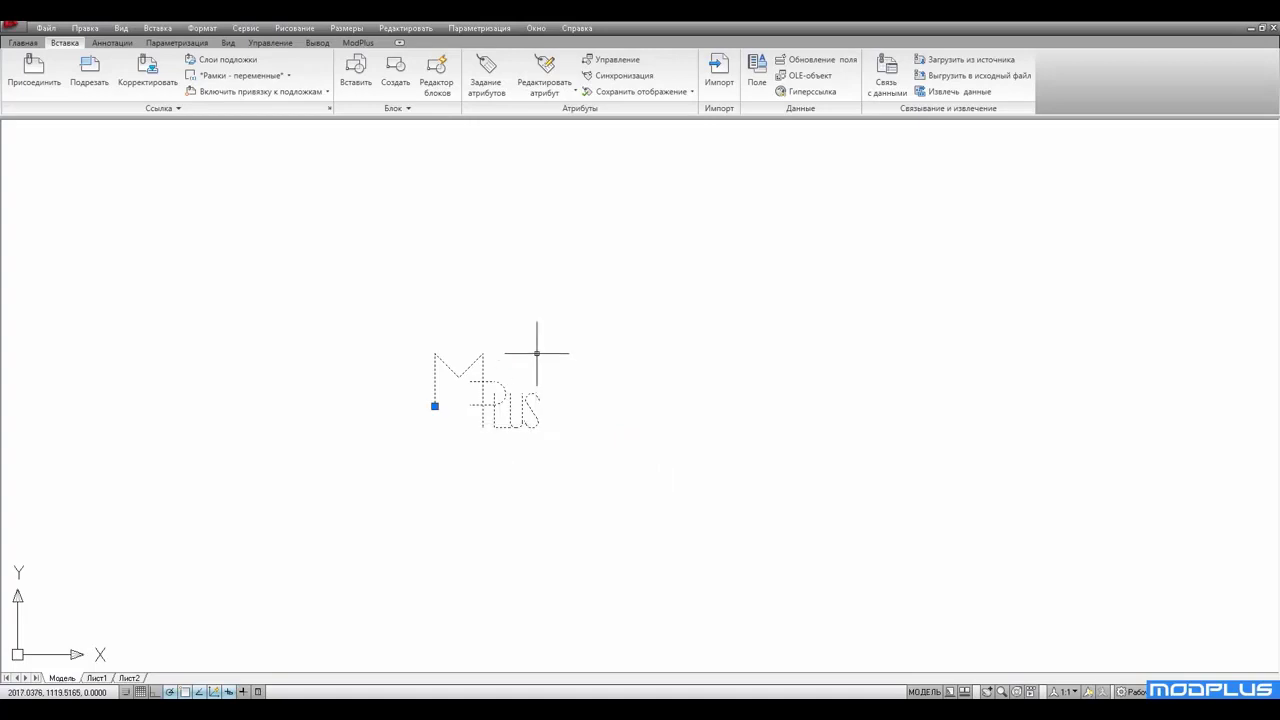
Step: Add the ModPlus standards, including the text style, to the drawing
left_click(358, 42)
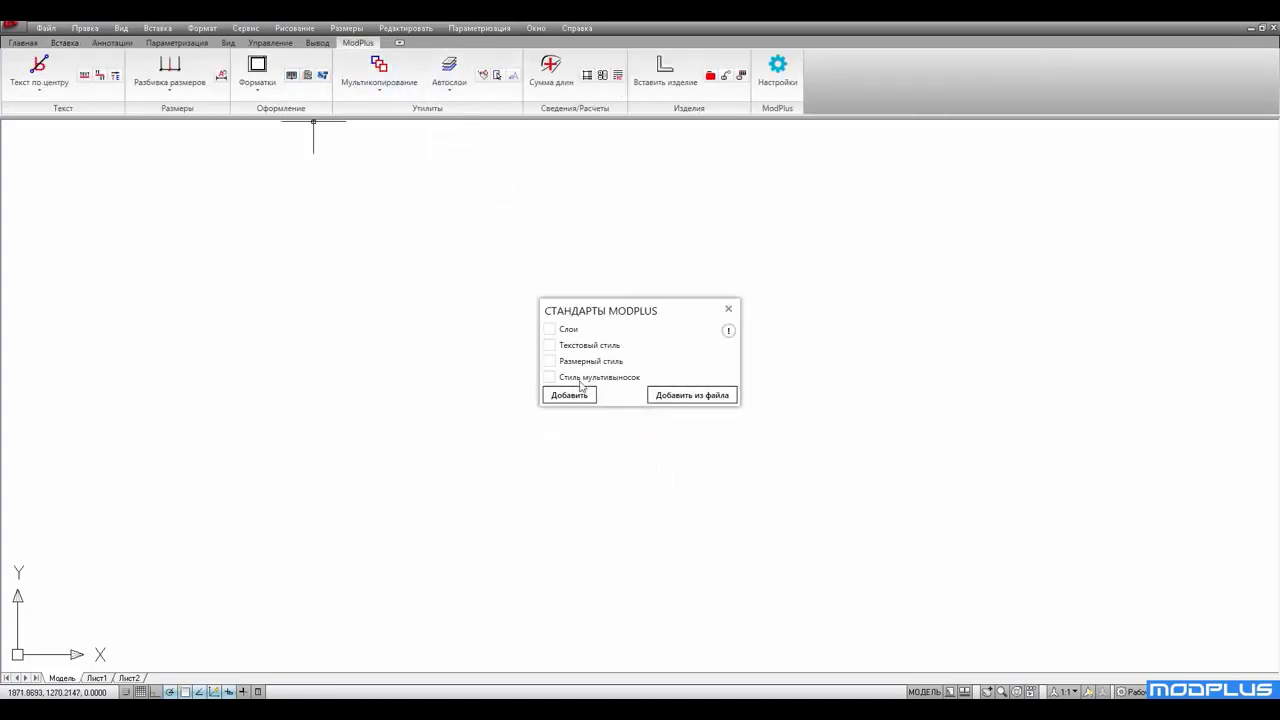
left_click(569, 396)
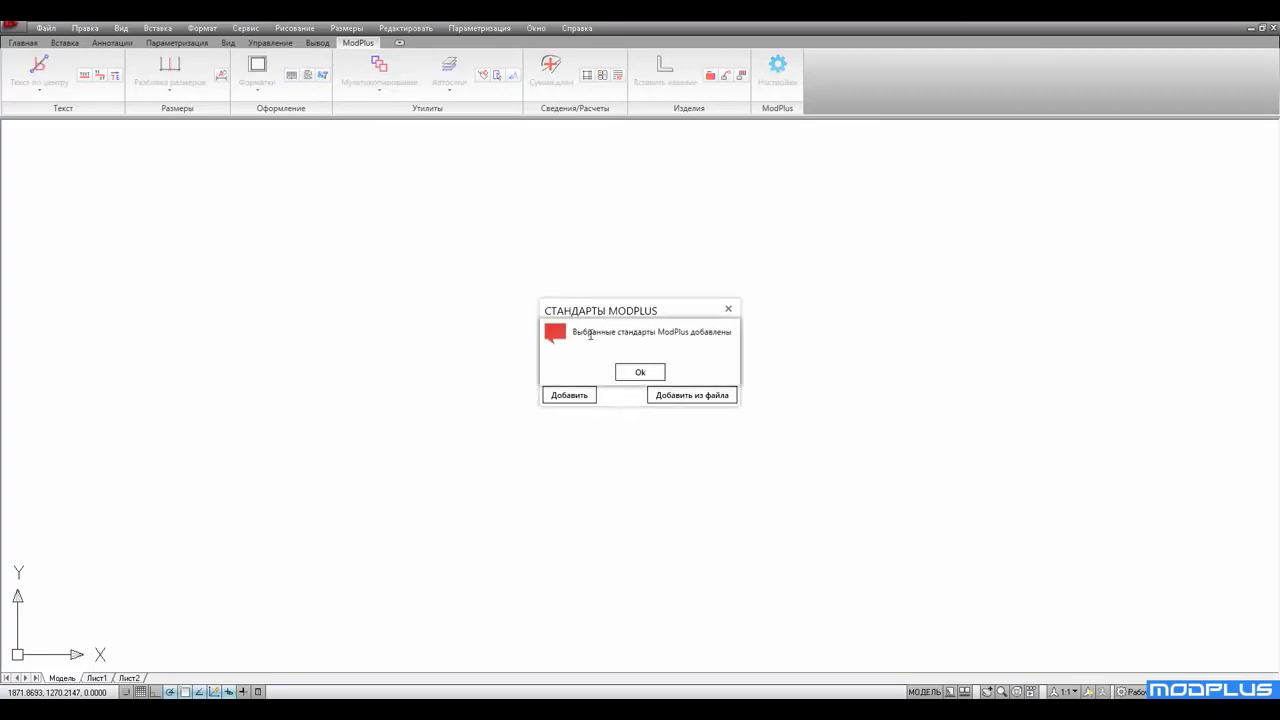
left_click(641, 372)
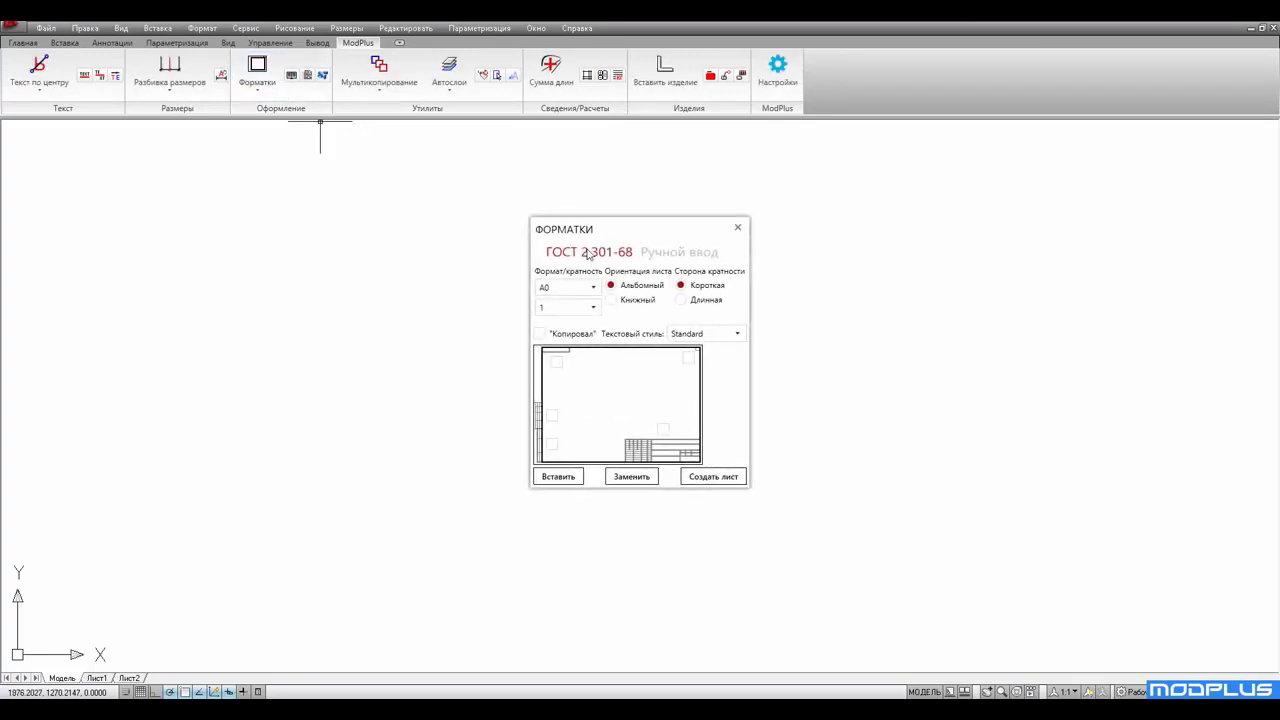
Step: Set the frame text style to MpTextStyle and insert a landscape A0 frame per ГОСТ 2.301-68 into model space
left_click_drag(612, 234, 599, 228)
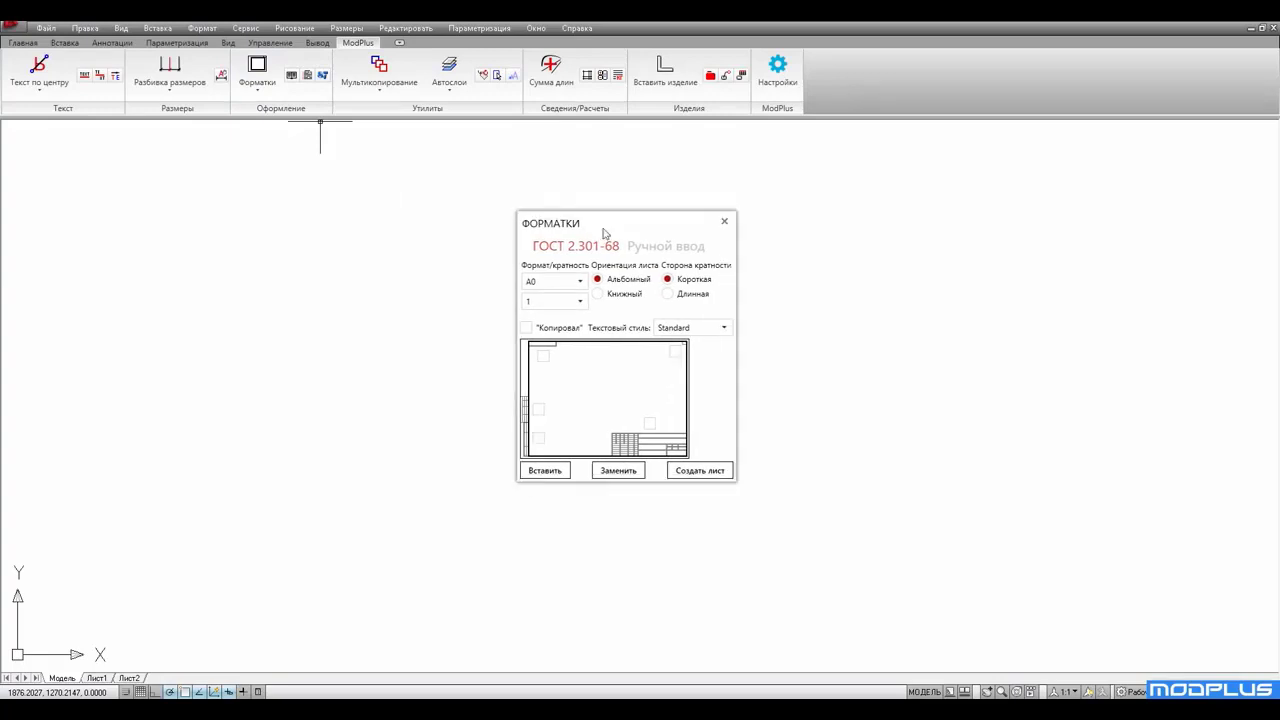
left_click(689, 328)
left_click(685, 374)
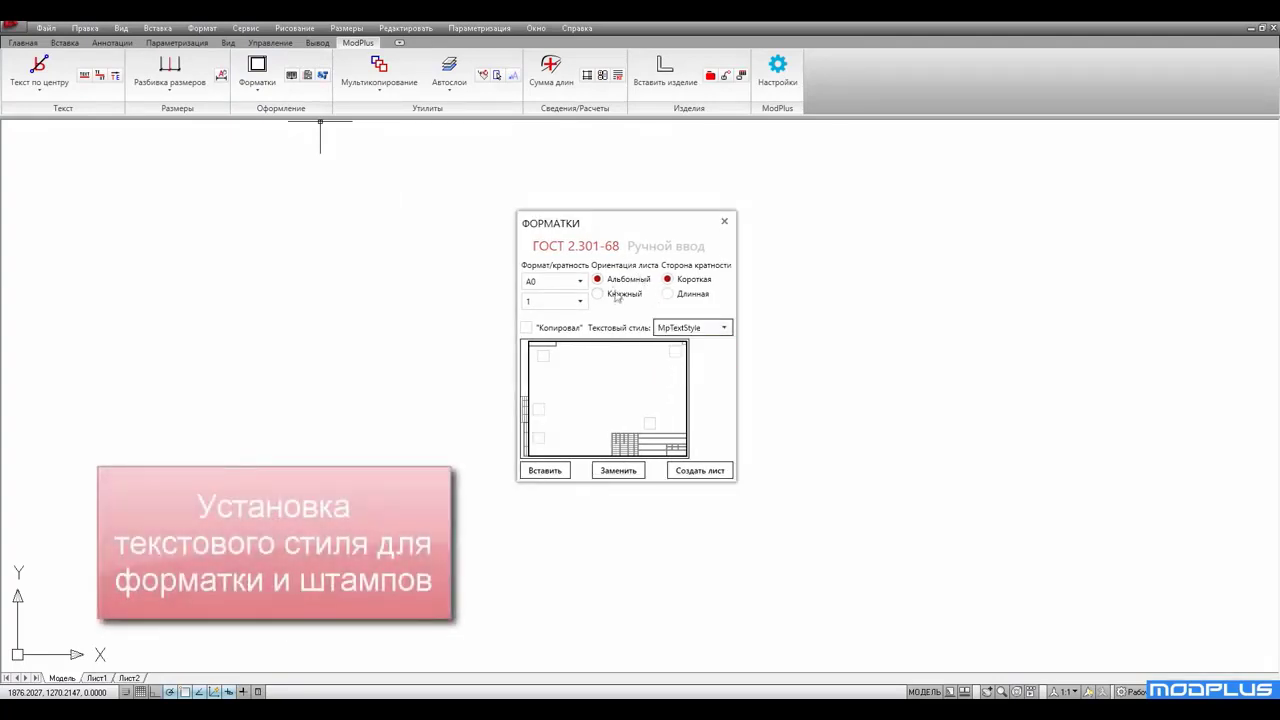
left_click(537, 469)
left_click(230, 516)
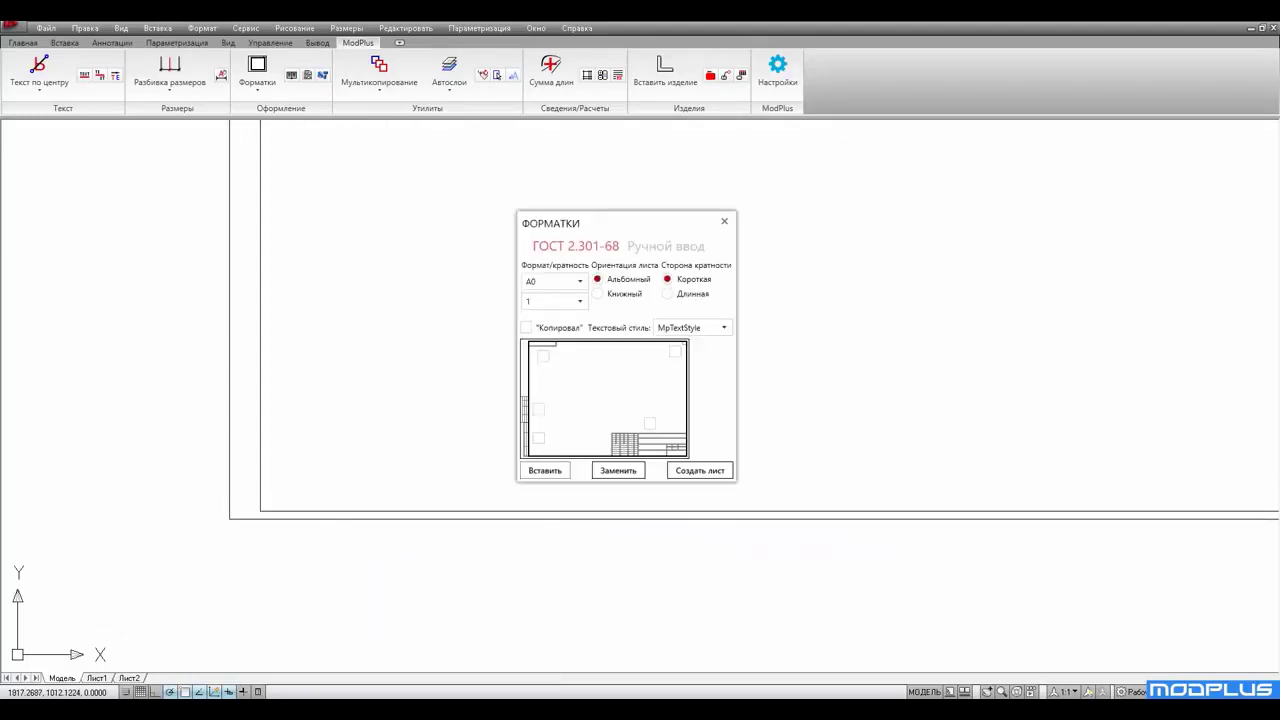
Step: Delete the inserted A0 frame from the drawing
scroll(382, 453, "down", 6)
middle_click_drag(611, 491, 394, 489)
scroll(403, 467, "up", 5)
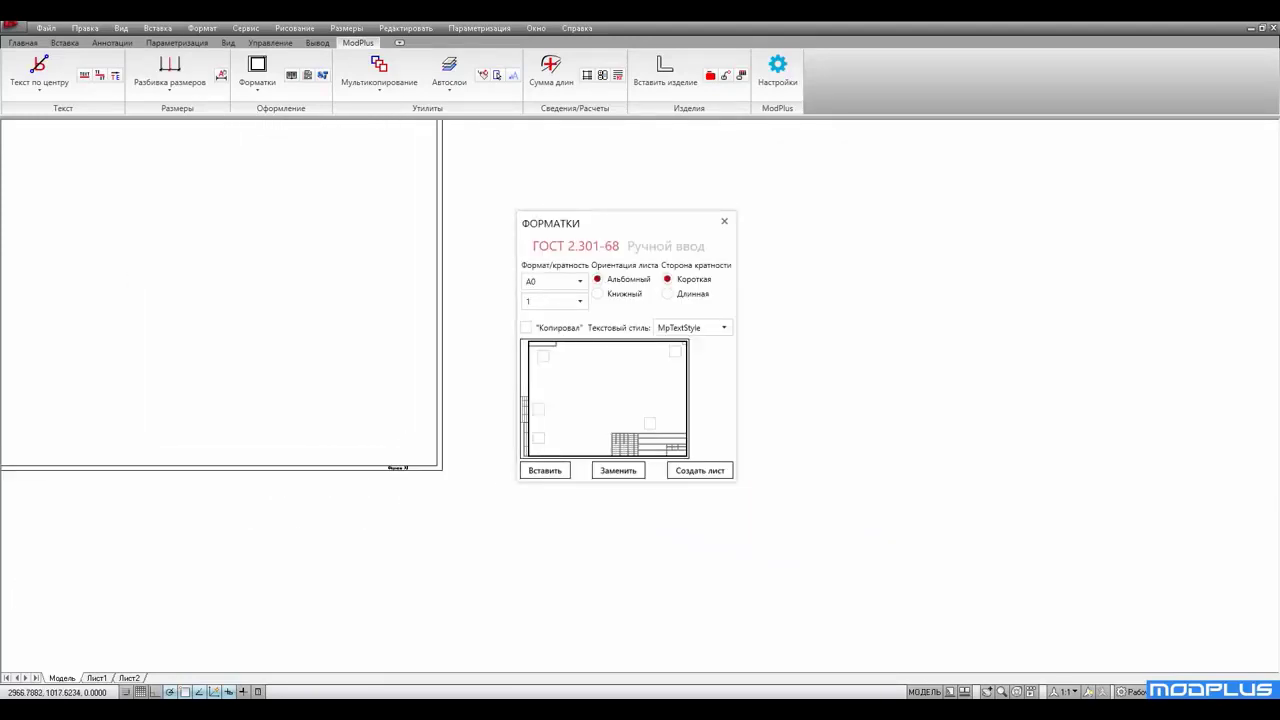
scroll(403, 464, "up", 3)
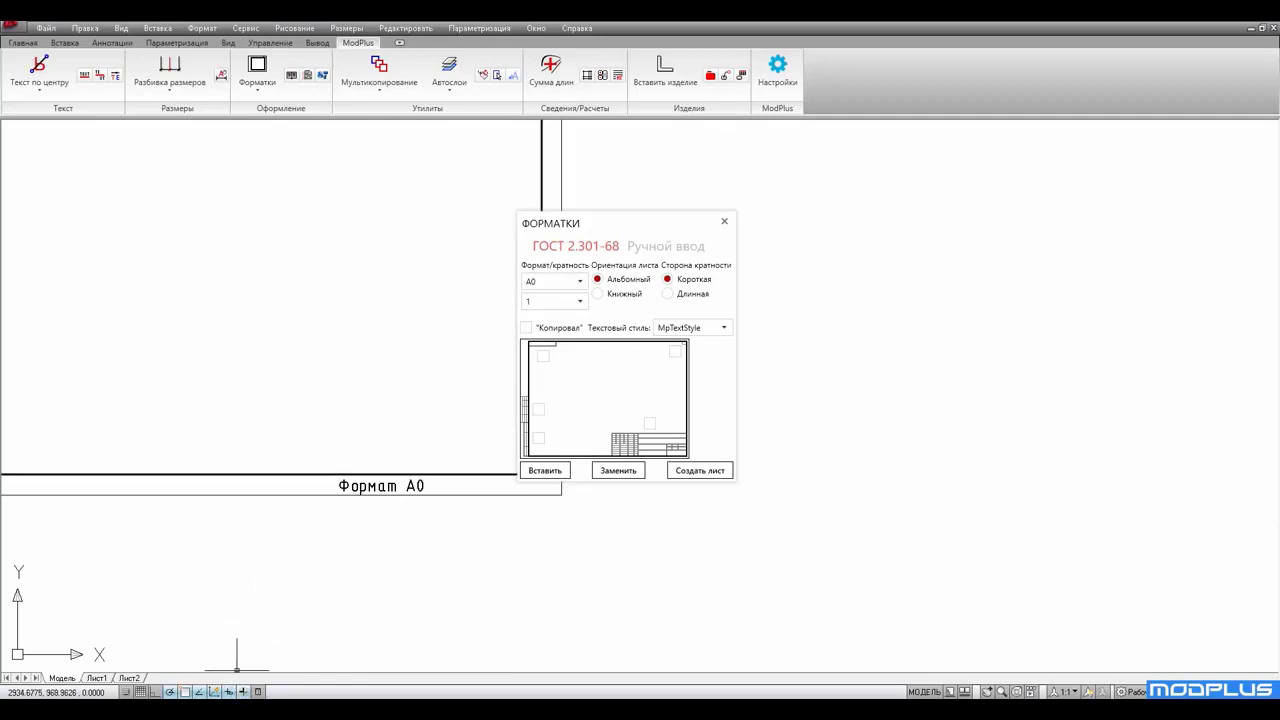
scroll(310, 477, "down", 6)
middle_click_drag(310, 477, 388, 482)
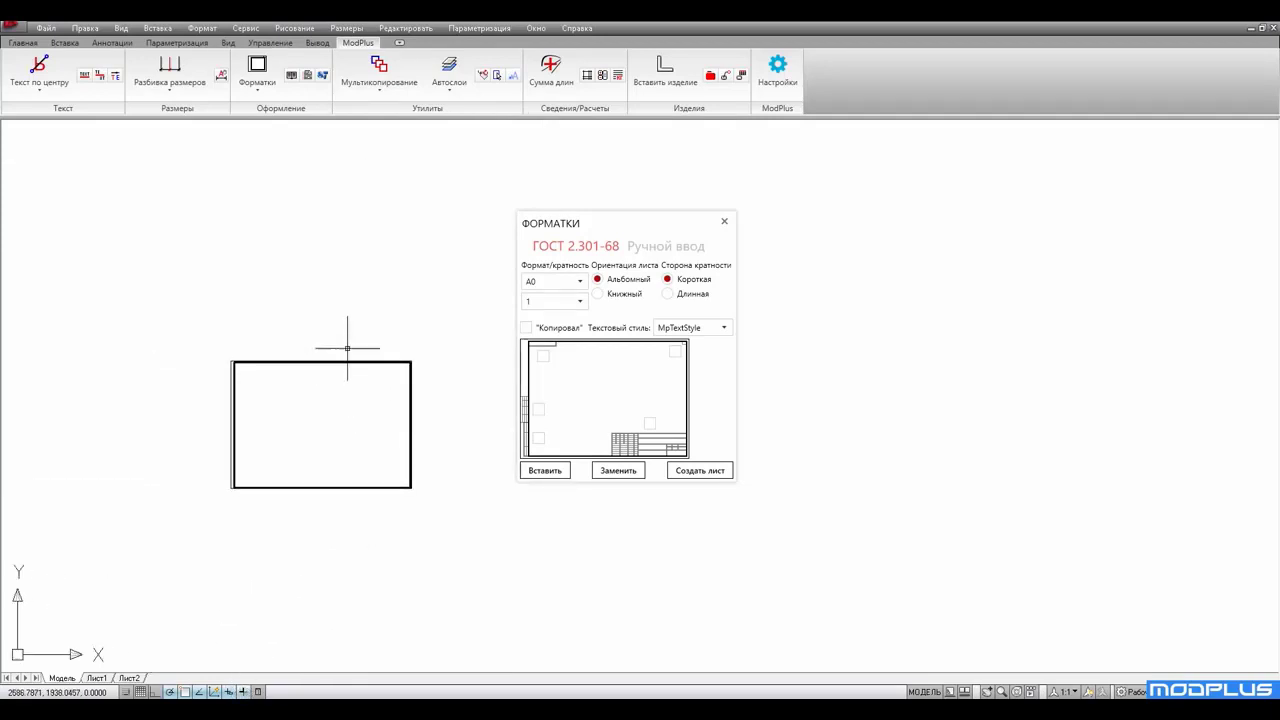
left_click(307, 410)
key("Delete")
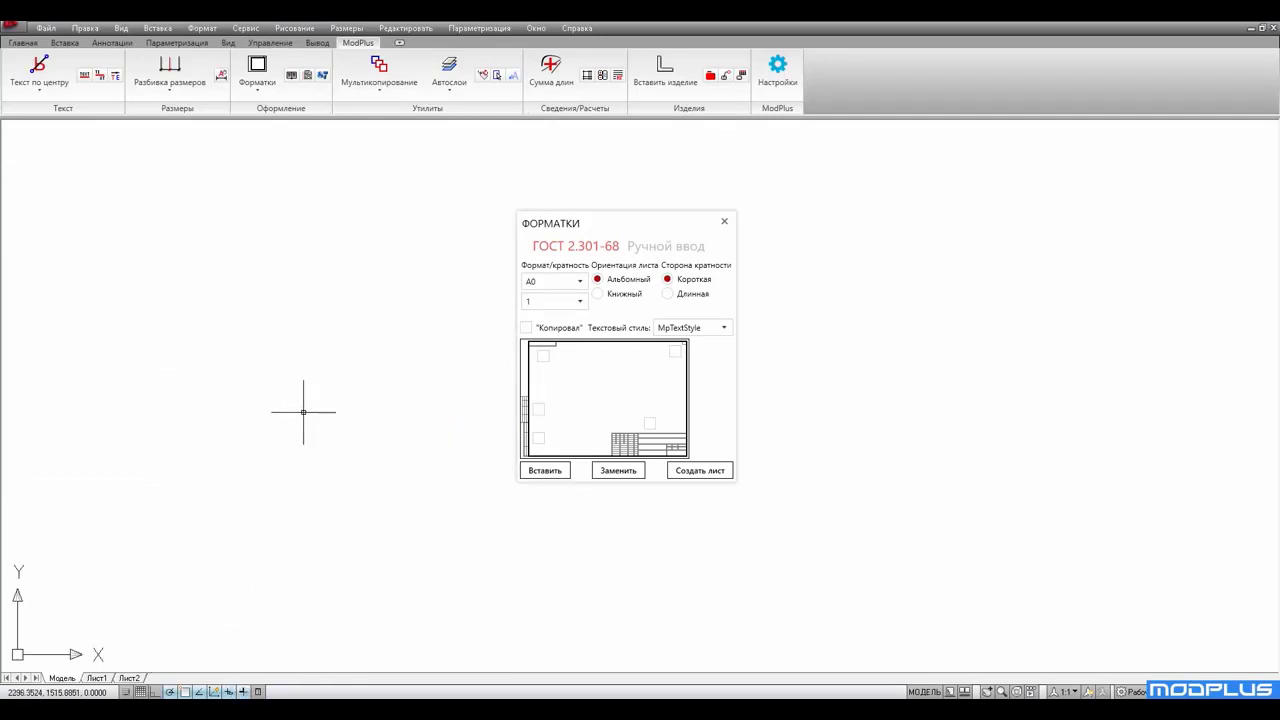
Step: Insert a landscape A2 frame with the "Копировал" label, the side inscriptions and the continuous numbering field enabled
left_click_drag(616, 226, 567, 226)
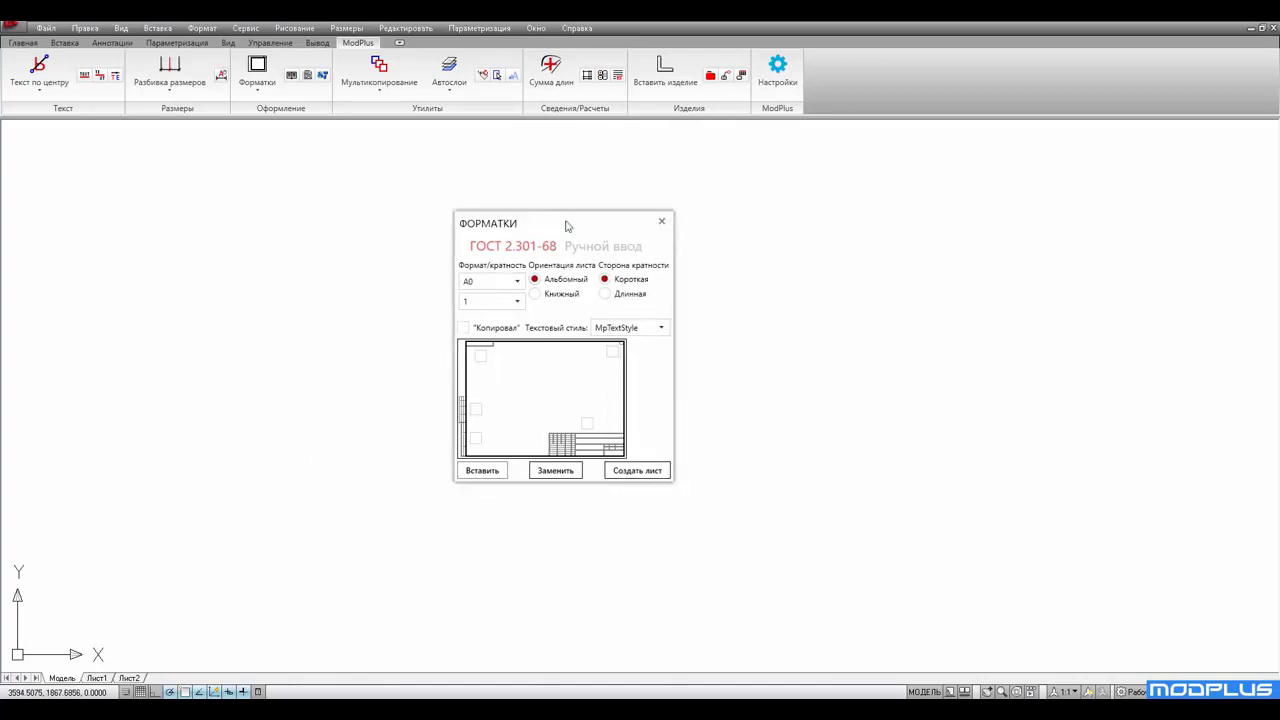
left_click(518, 281)
left_click(480, 324)
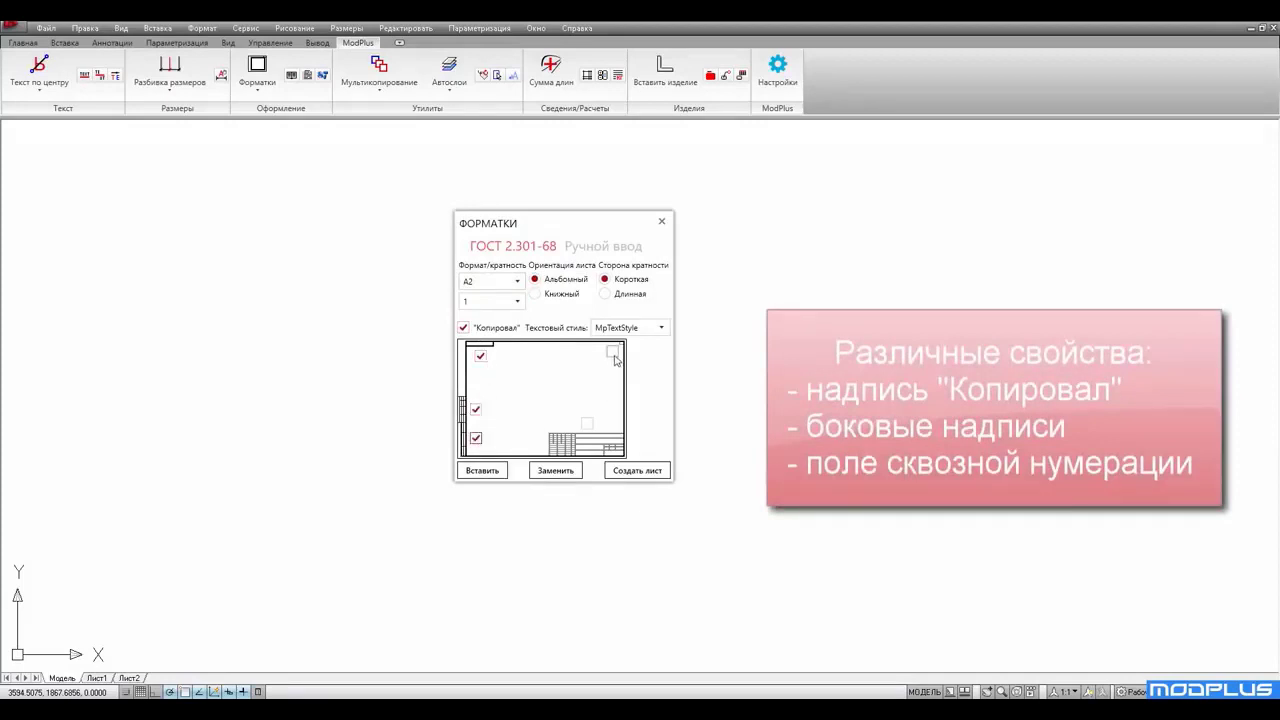
left_click(494, 474)
left_click(260, 467)
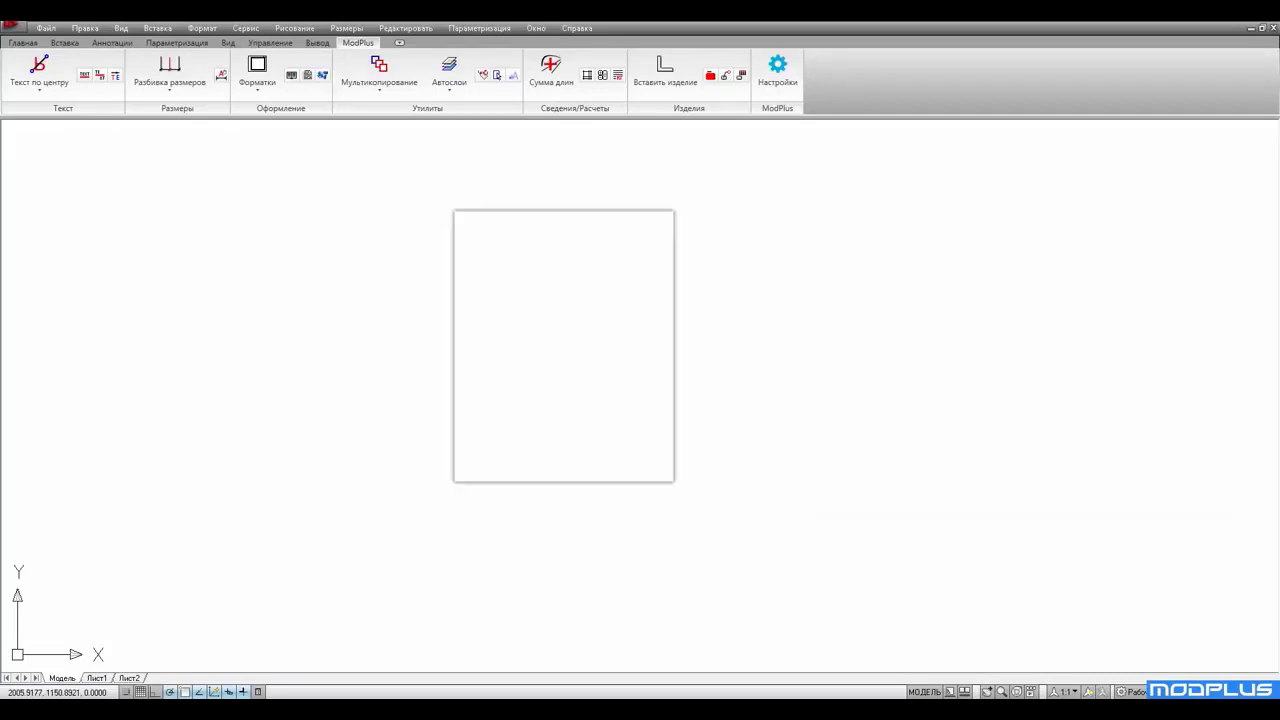
Step: Examine the inserted A2 frame's bottom labels, side inscriptions and upper corner fields
scroll(294, 446, "up", 9)
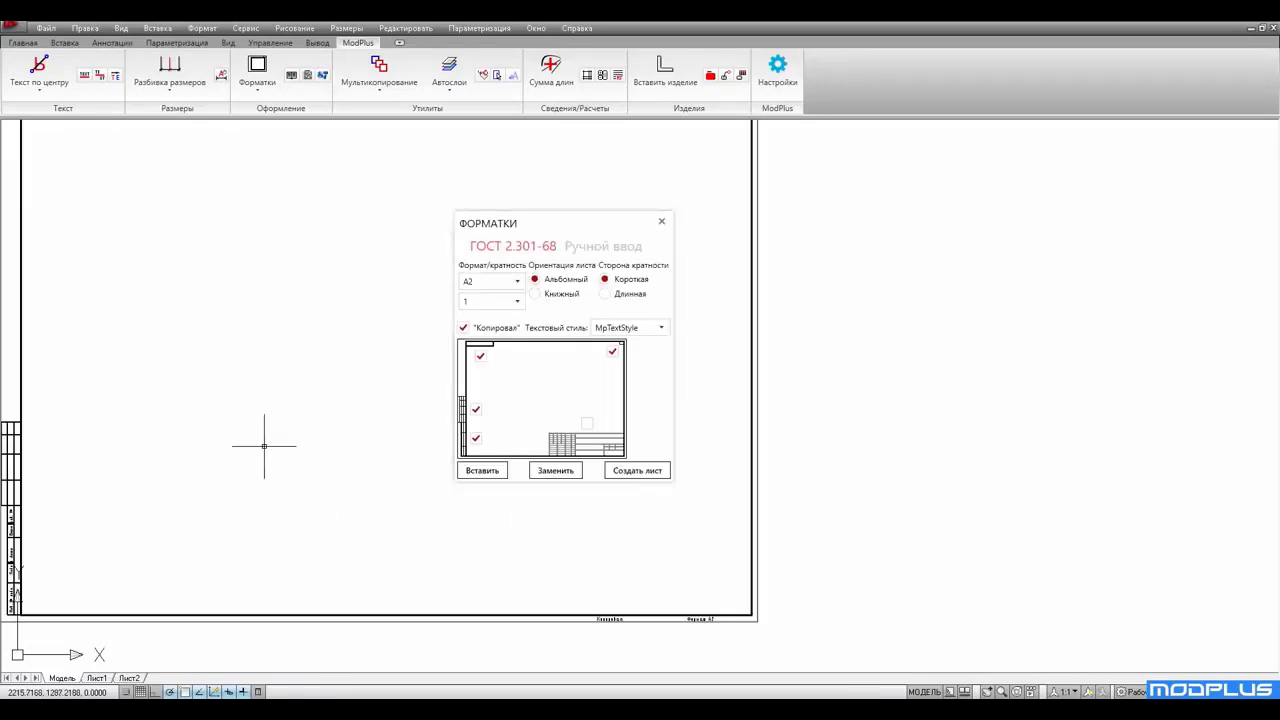
middle_click_drag(331, 517, 157, 391)
scroll(480, 508, "up", 8)
scroll(473, 508, "down", 7)
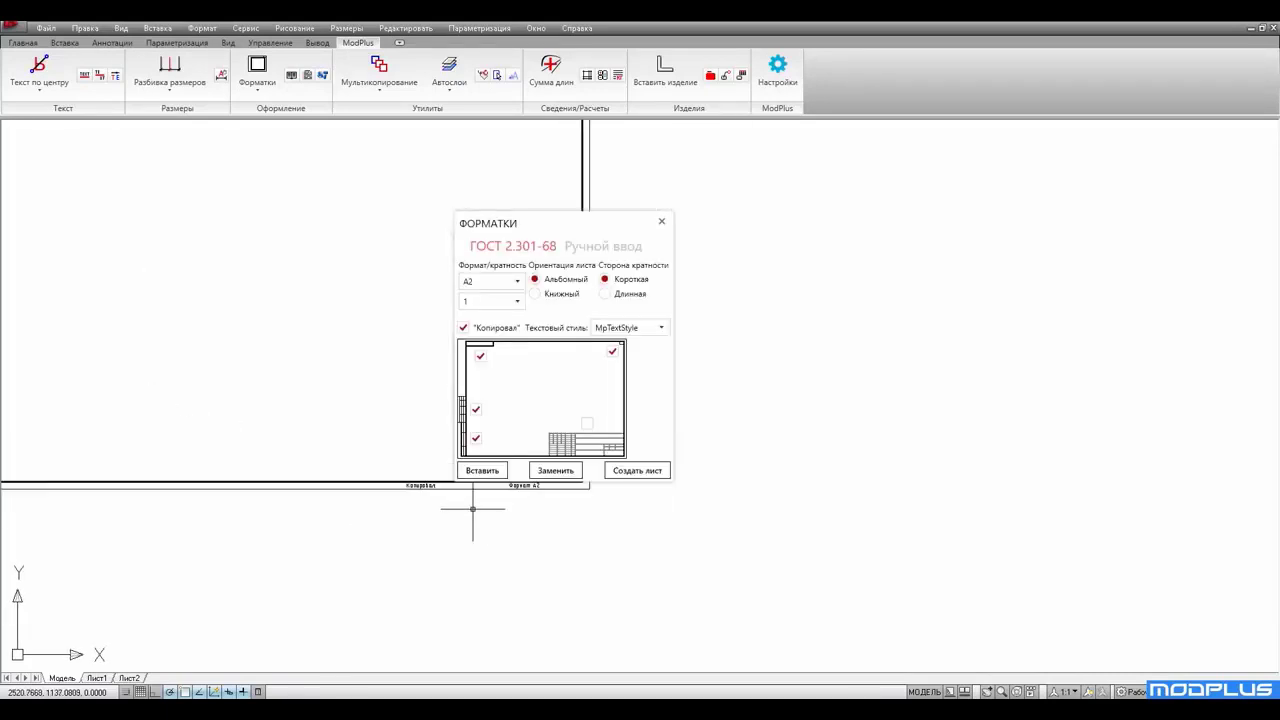
middle_click_drag(510, 559, 920, 676)
middle_click_drag(306, 408, 295, 591)
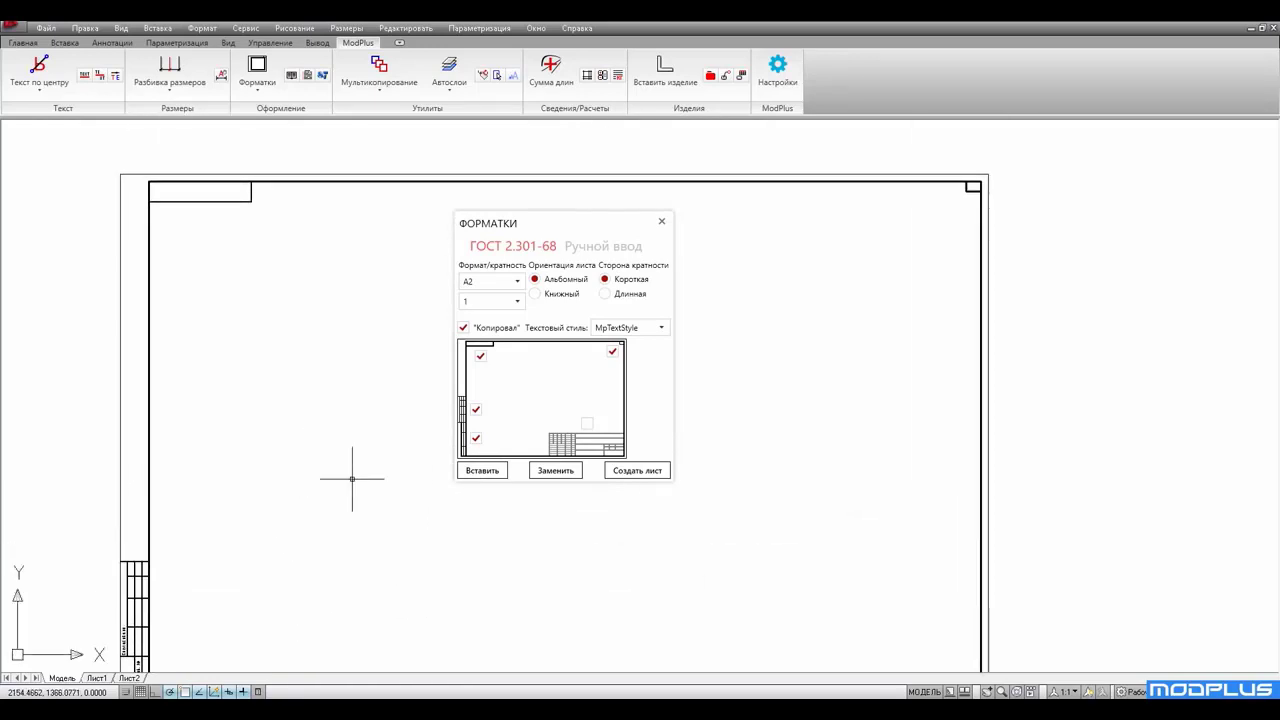
scroll(320, 460, "down", 8)
middle_click_drag(391, 541, 291, 471)
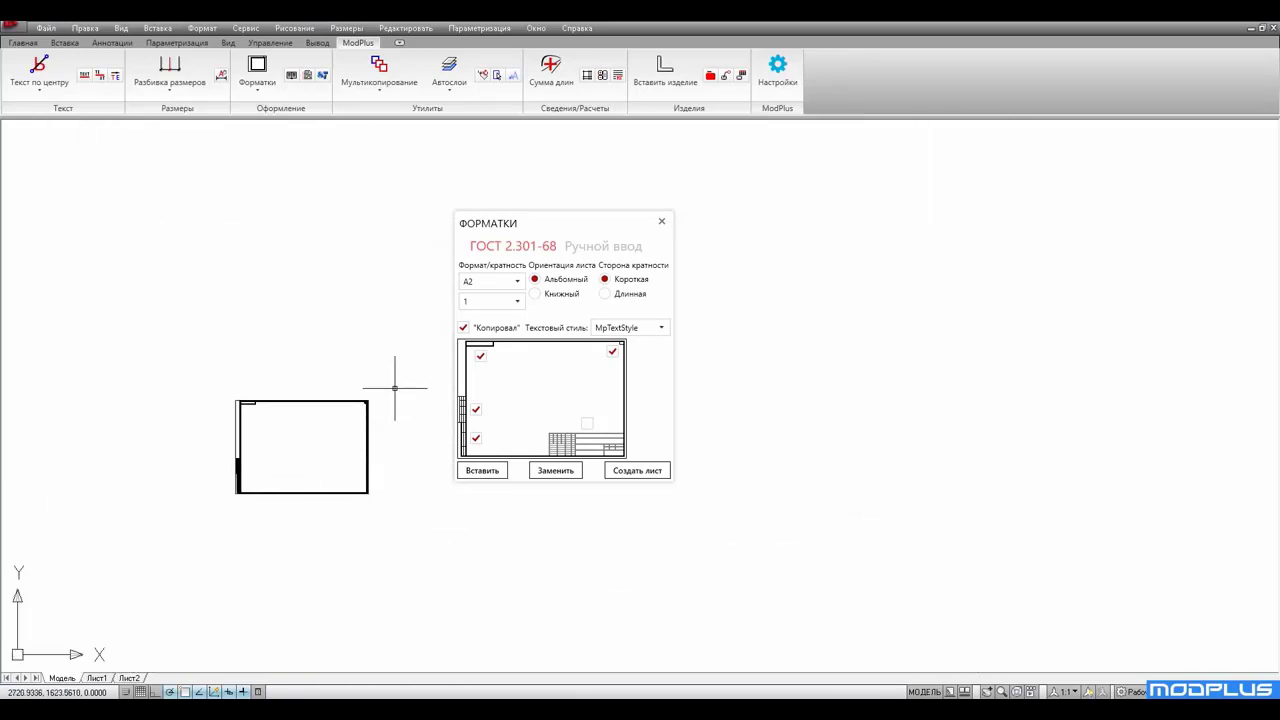
Step: Delete the A2 frame together with its side inscription tables
left_click(397, 385)
left_click(201, 521)
key("Delete")
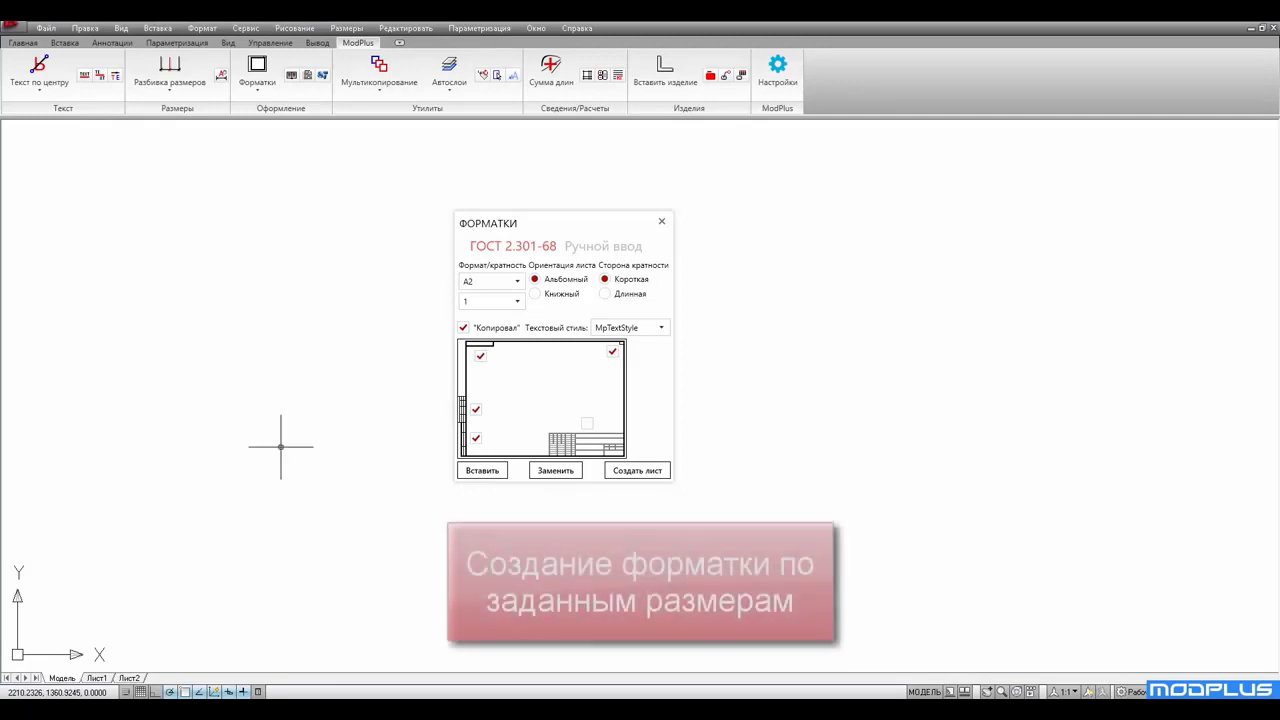
Step: Insert a custom-size frame with a length of 500 mm and a height of 600 mm using manual input
left_click(597, 247)
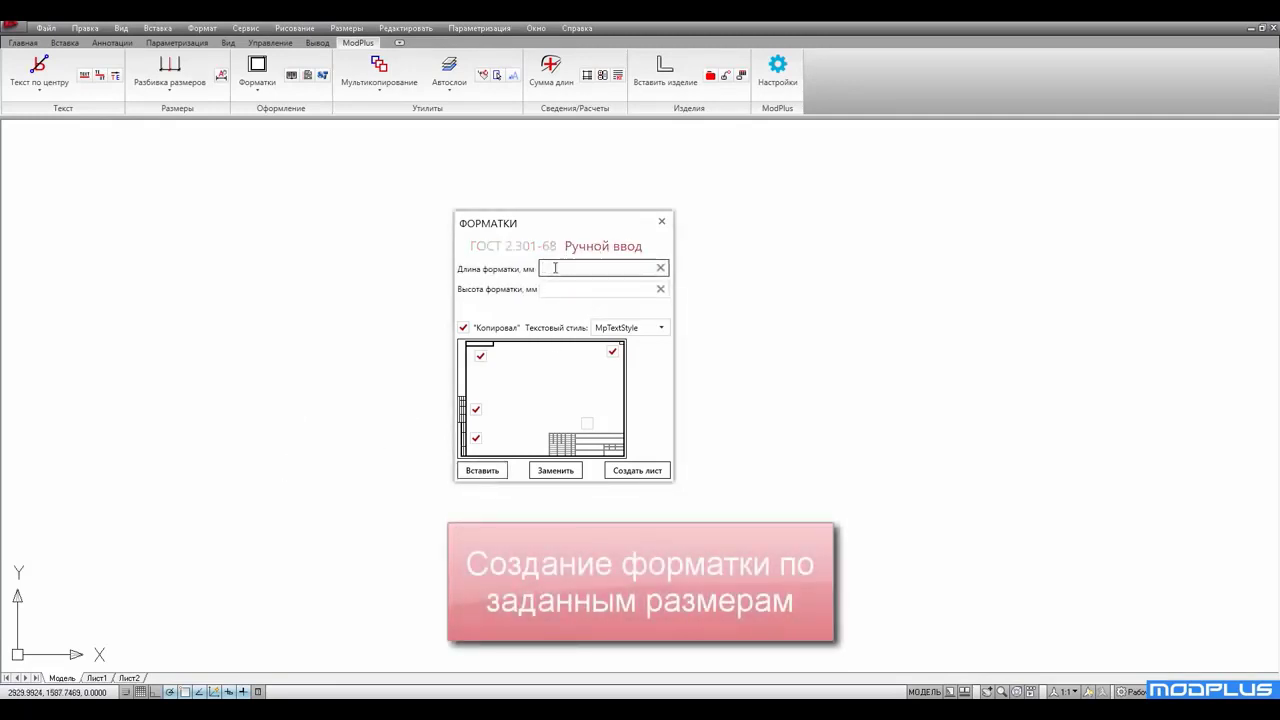
left_click(556, 289)
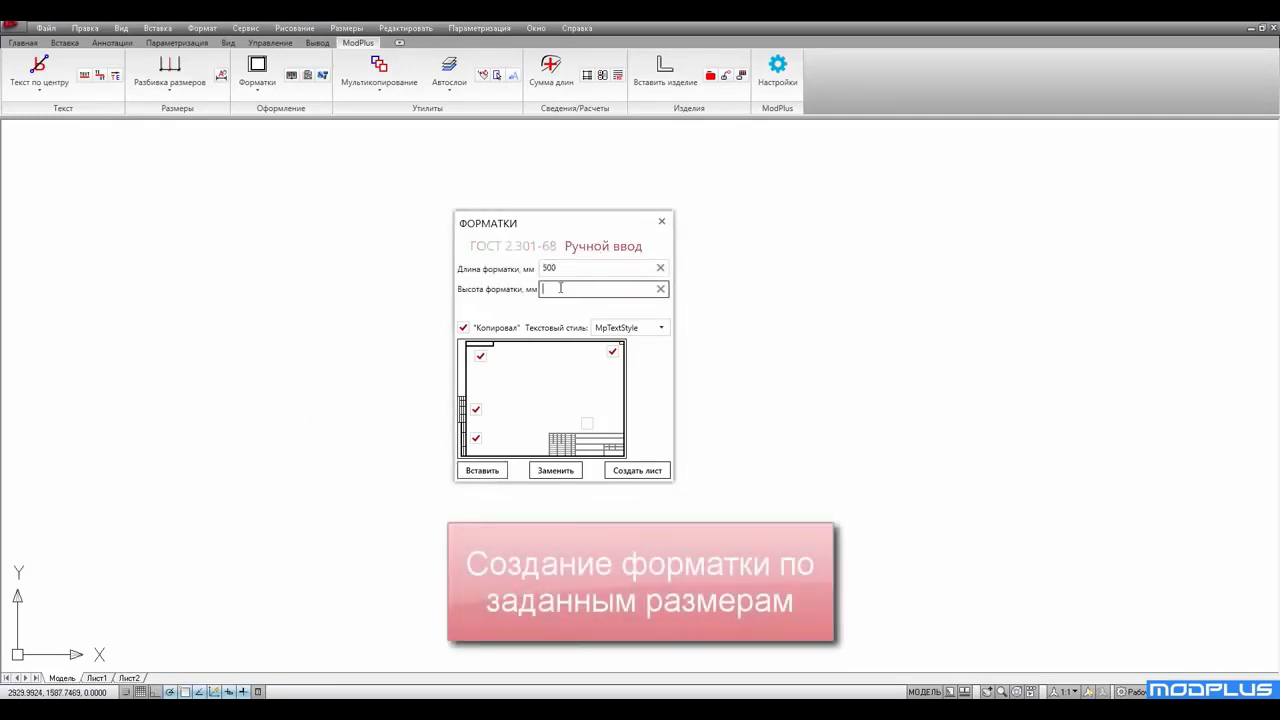
type("600")
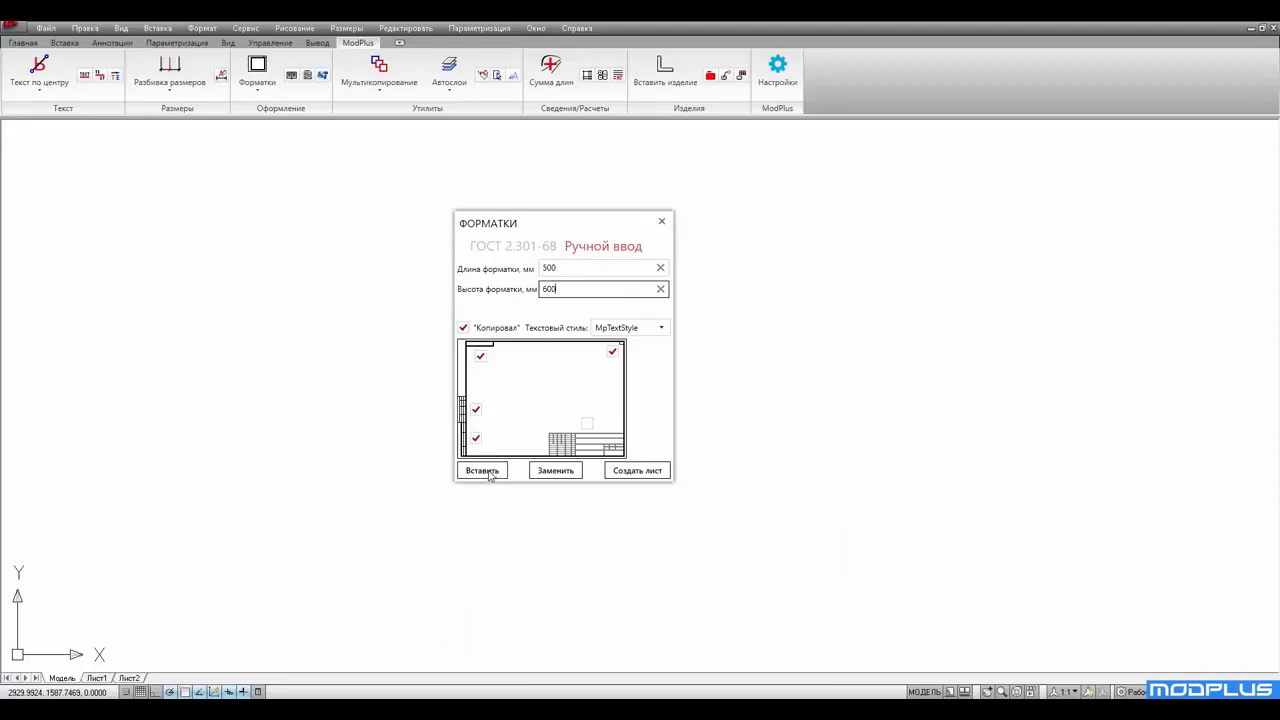
left_click(488, 471)
left_click(278, 505)
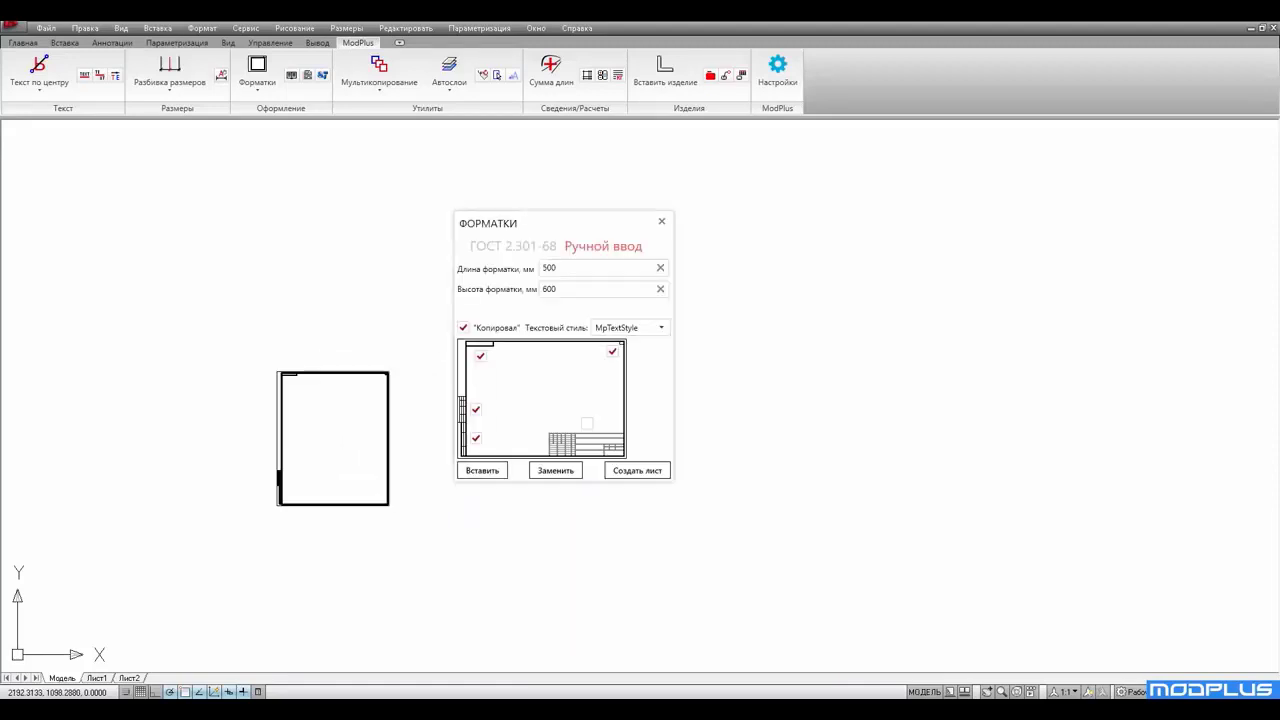
Step: Replace the custom-size frame with a landscape A2 frame per ГОСТ 2.301-68
scroll(278, 477, "up", 5)
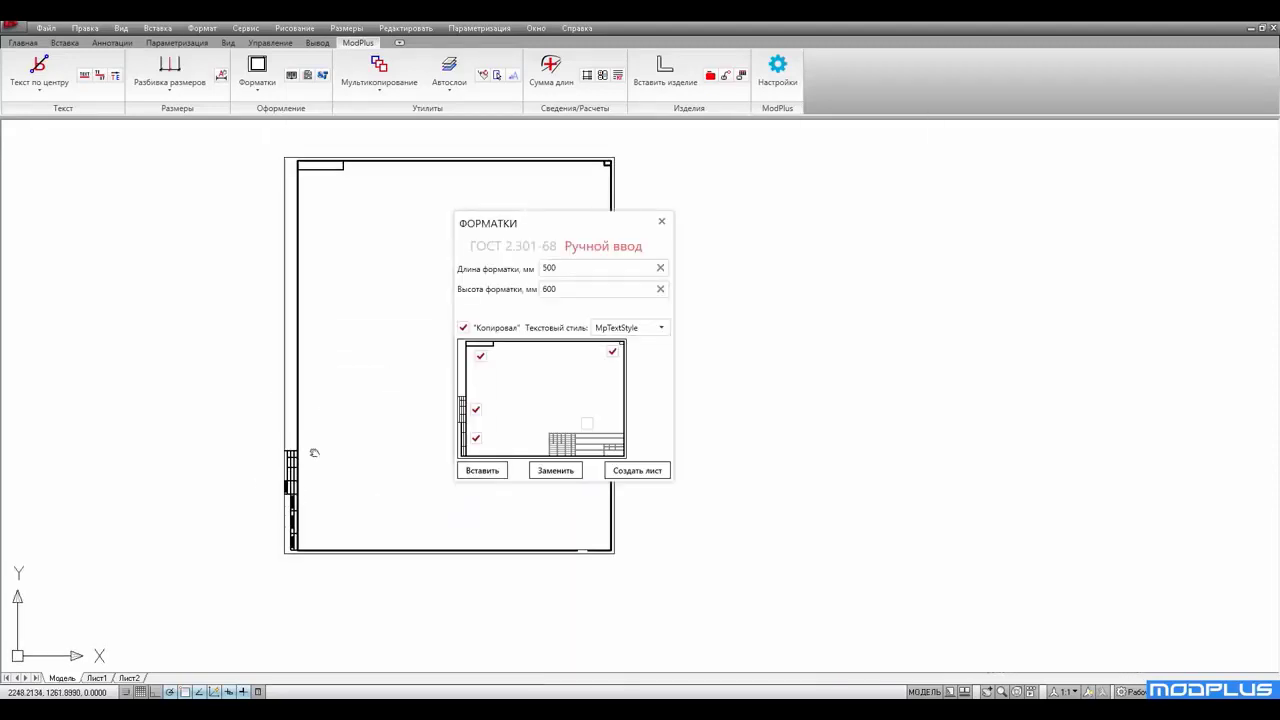
scroll(314, 453, "down", 4)
left_click(533, 249)
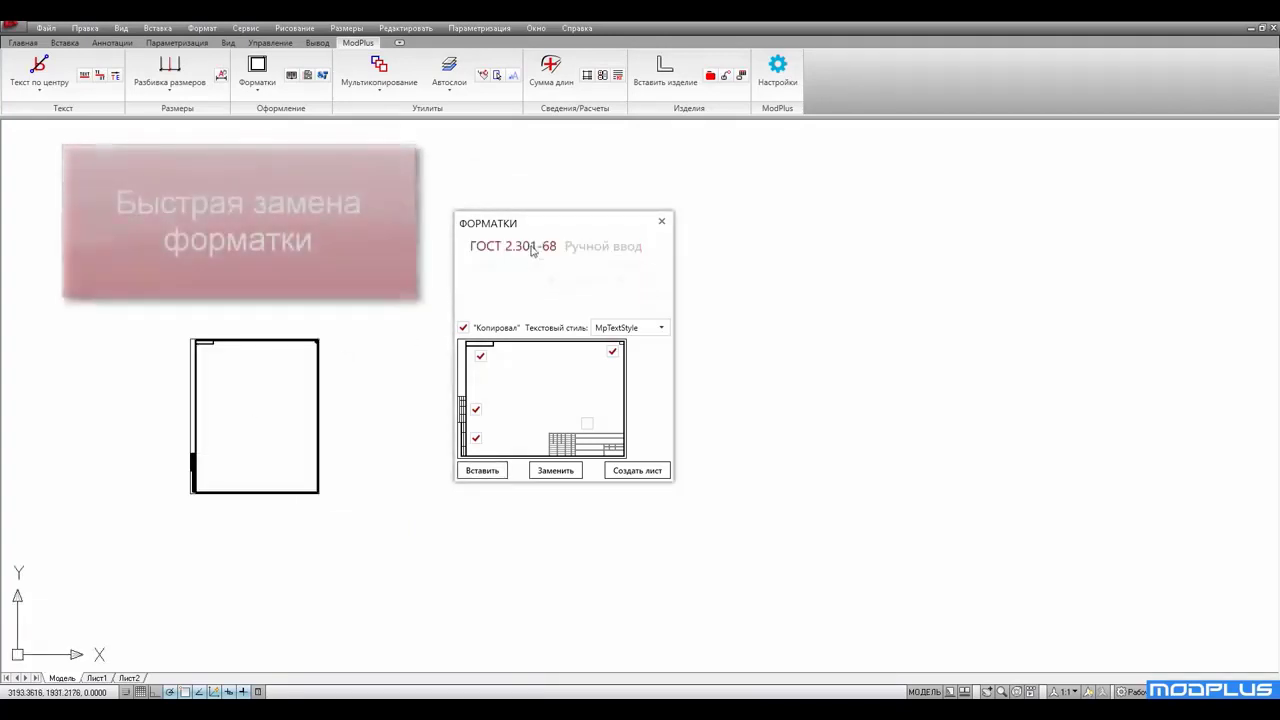
left_click(555, 470)
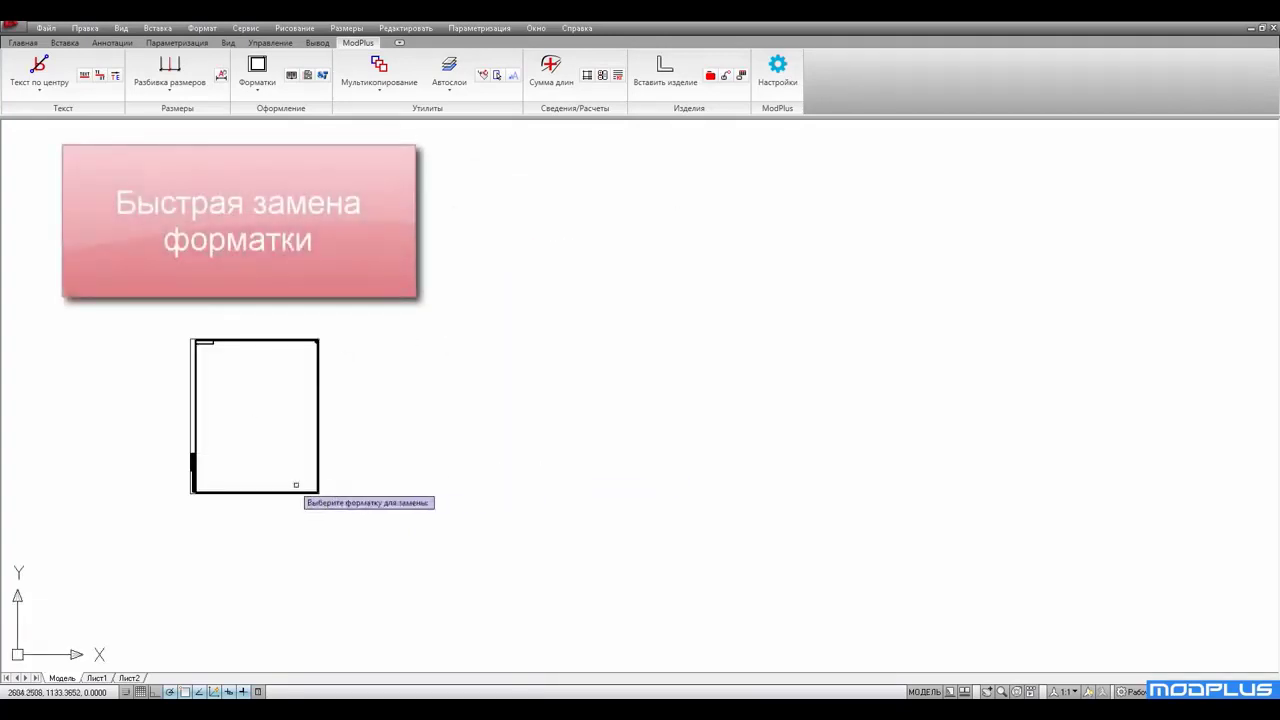
left_click(268, 491)
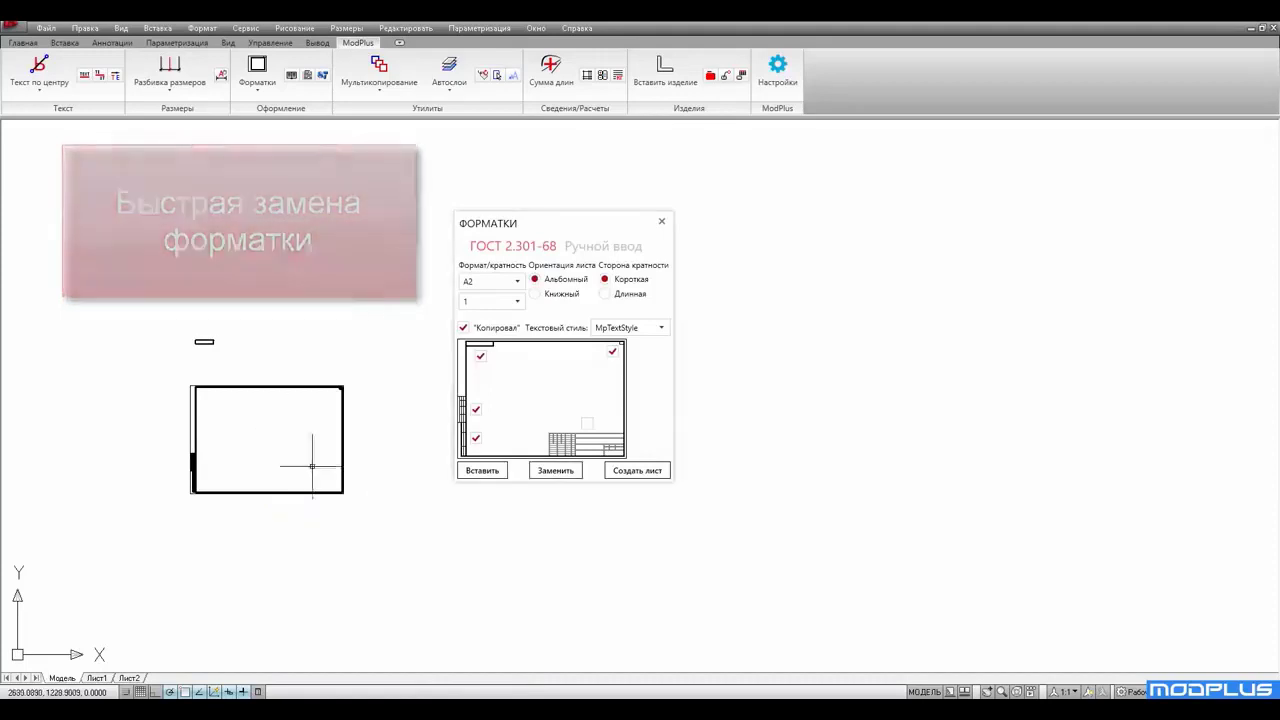
Step: Delete the replaced frame and the leftover inscription table above it
scroll(312, 466, "up", 5)
scroll(323, 500, "down", 5)
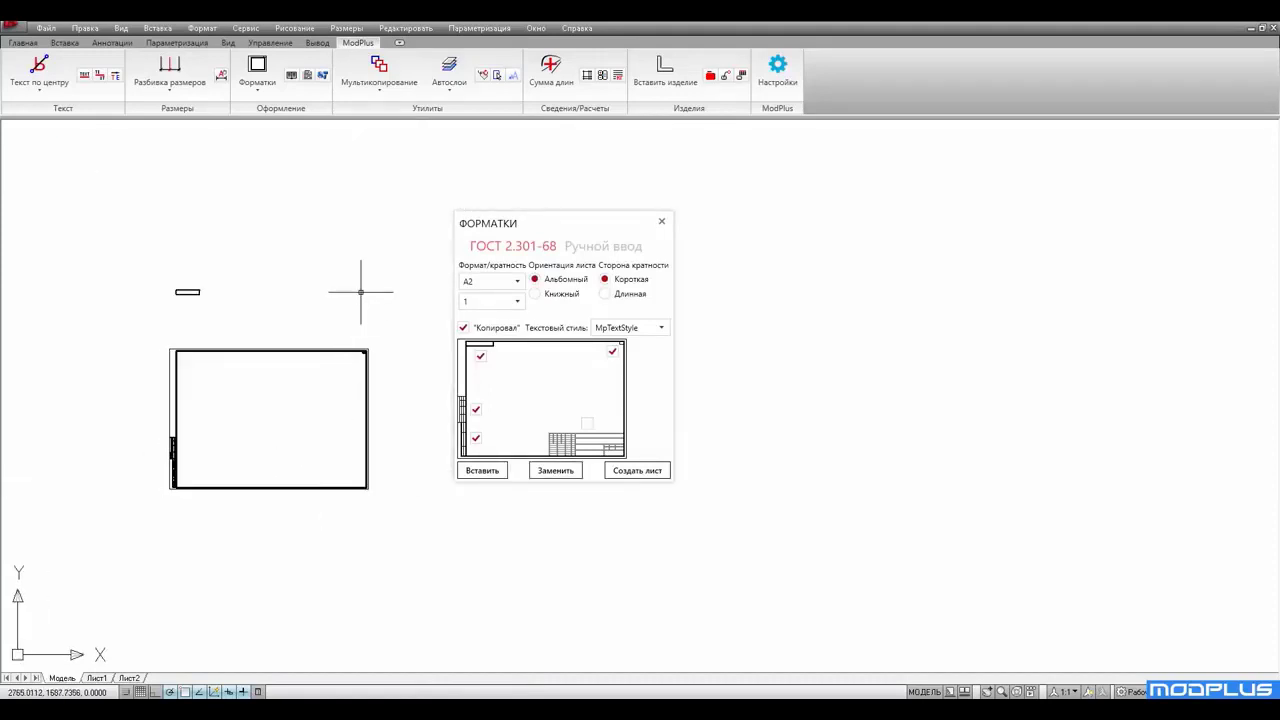
left_click(386, 260)
left_click(130, 540)
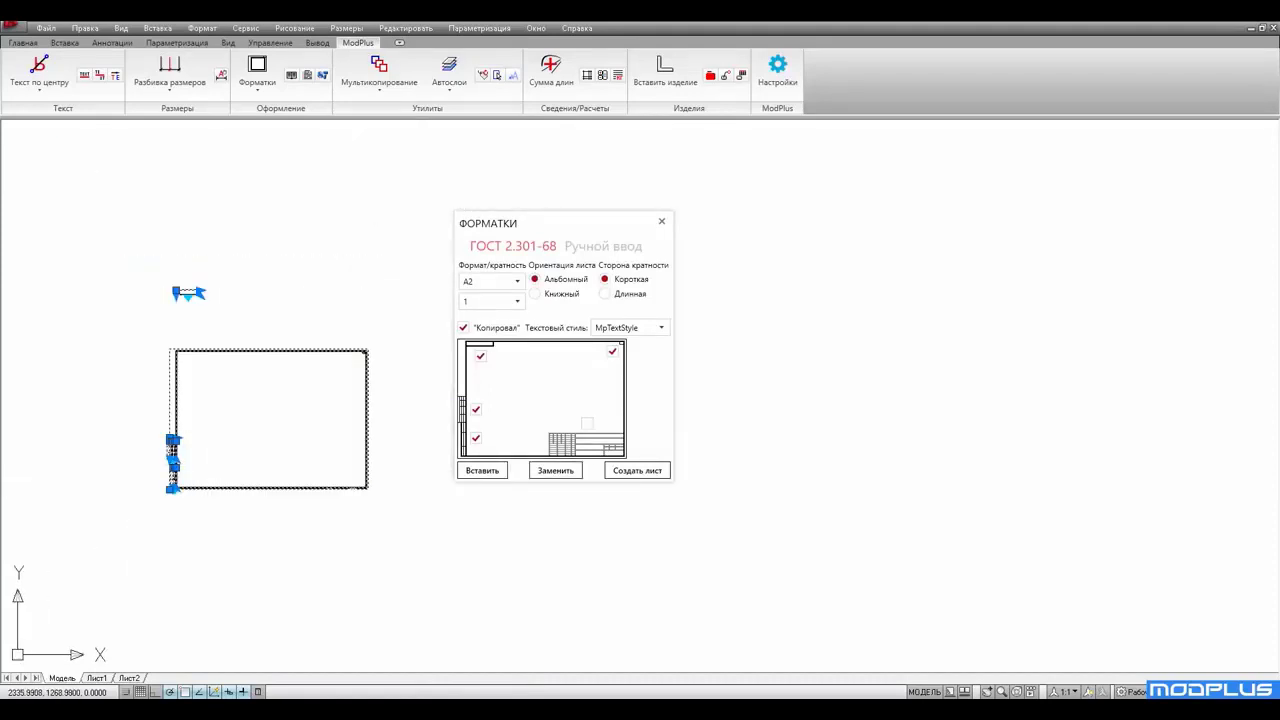
key("Delete")
Step: Set the frame format to A3 and try the 10 mm bottom border offset before setting it back to 5 mm
left_click(490, 281)
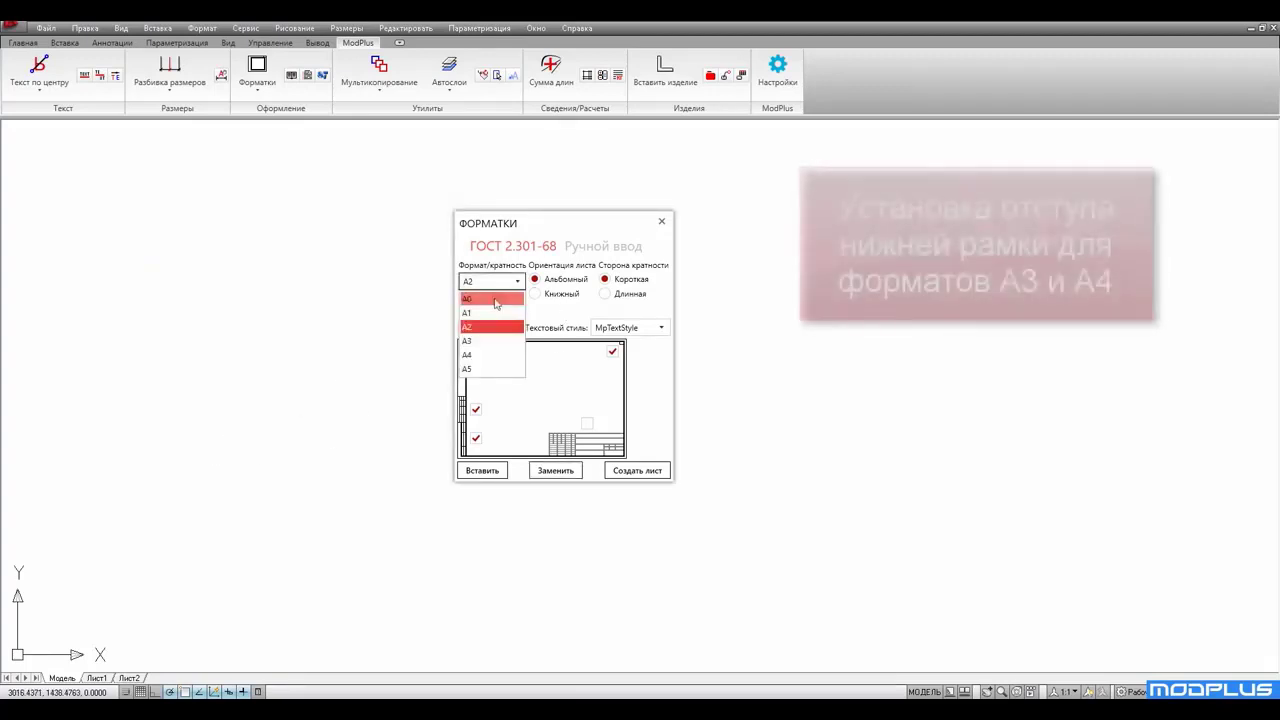
left_click(500, 338)
left_click(542, 347)
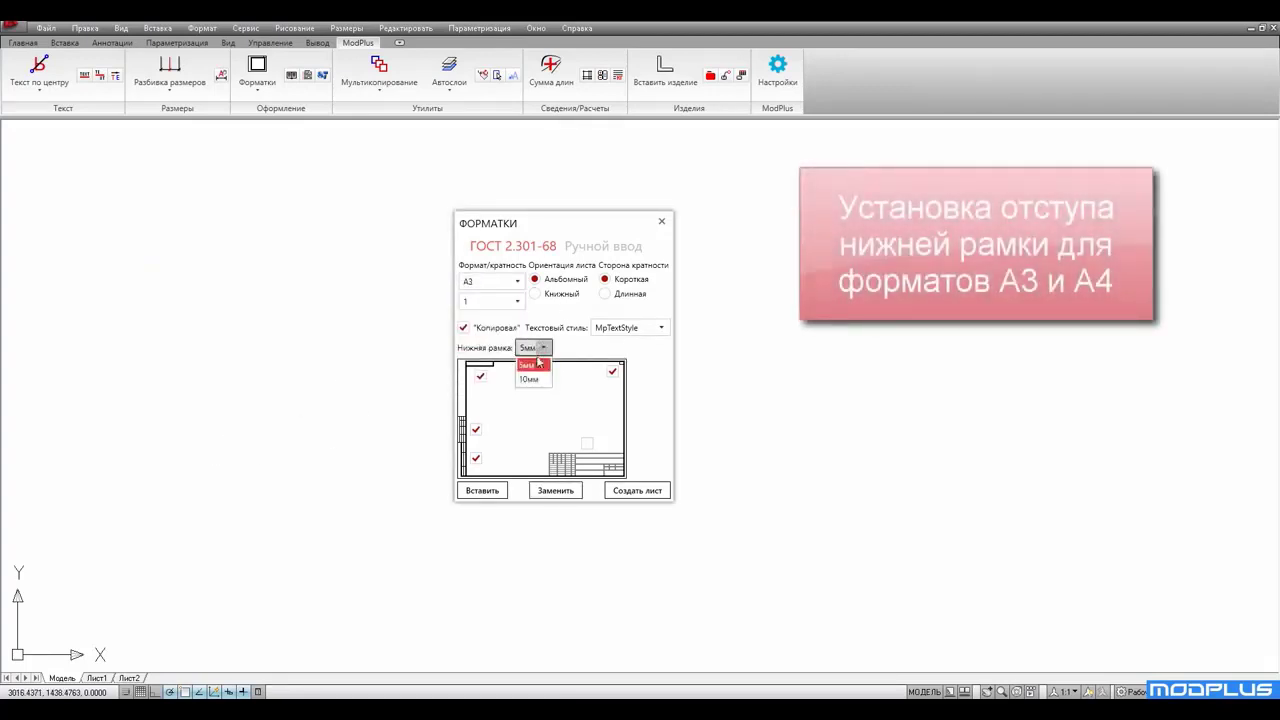
left_click(536, 381)
left_click(548, 347)
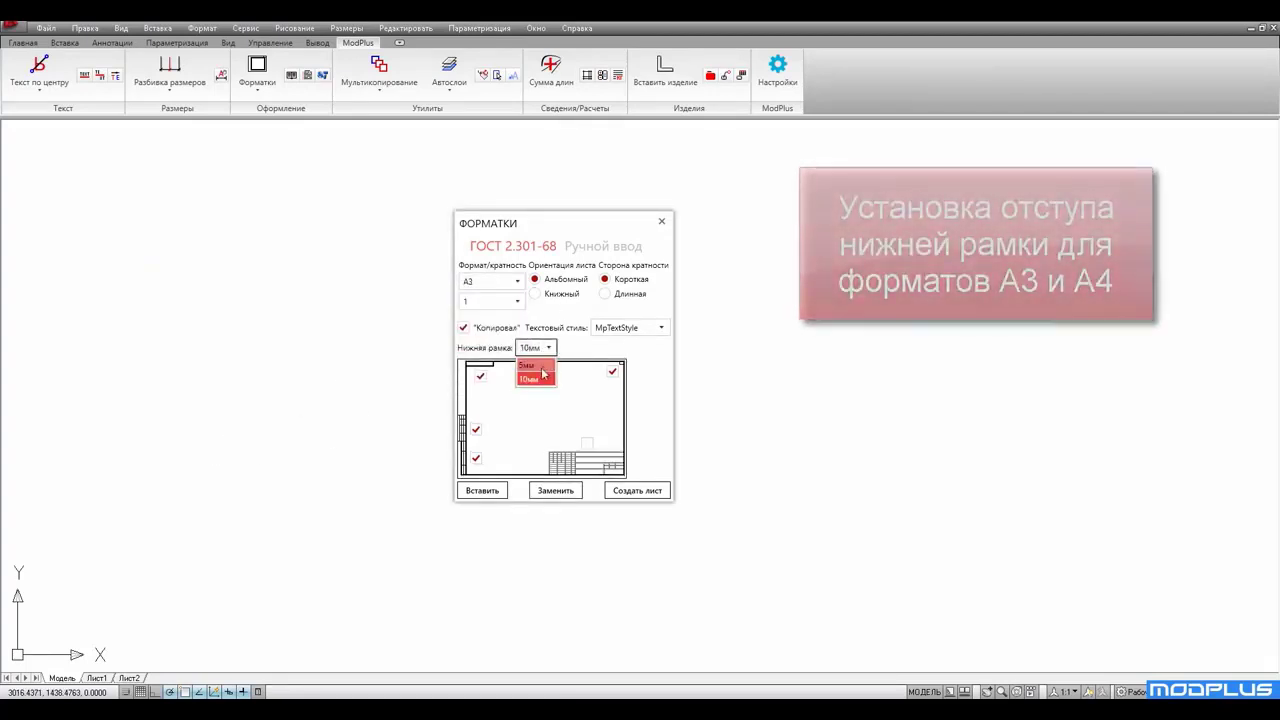
left_click(536, 365)
Step: Add a title block with fields enabled and go through the stamp types, settling on the one for main working drawing sets
left_click(587, 443)
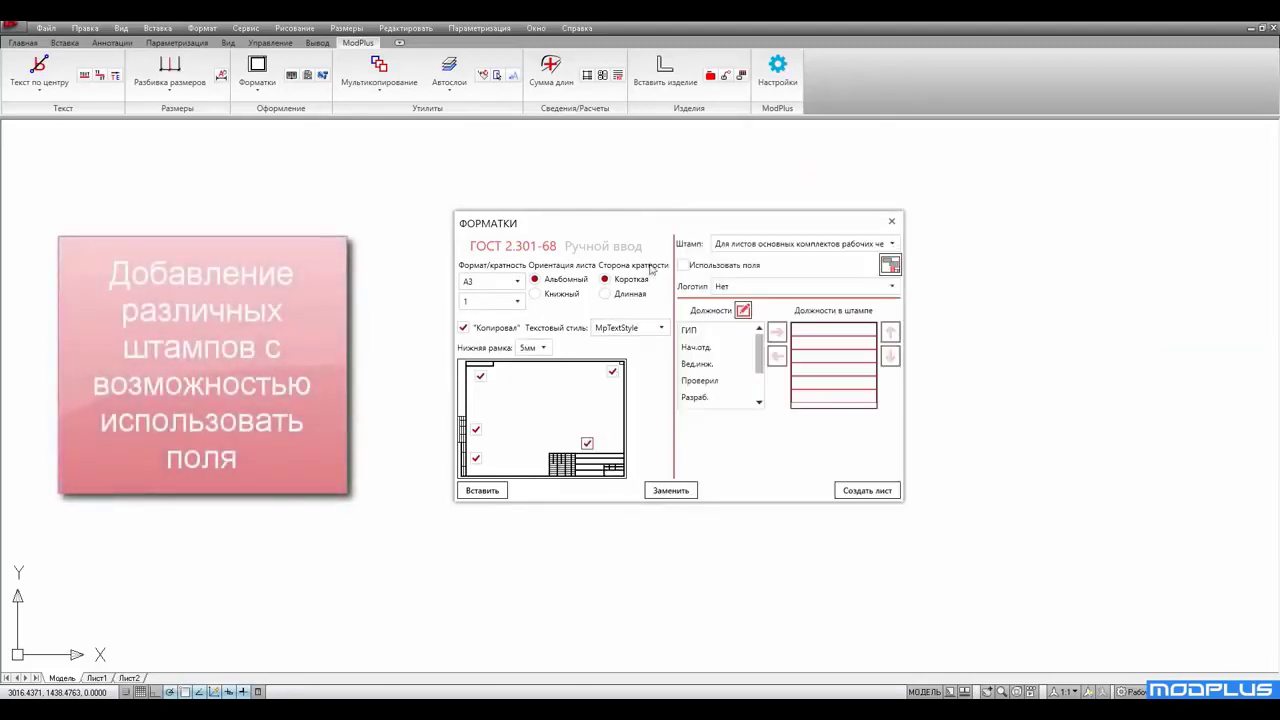
left_click_drag(660, 231, 599, 230)
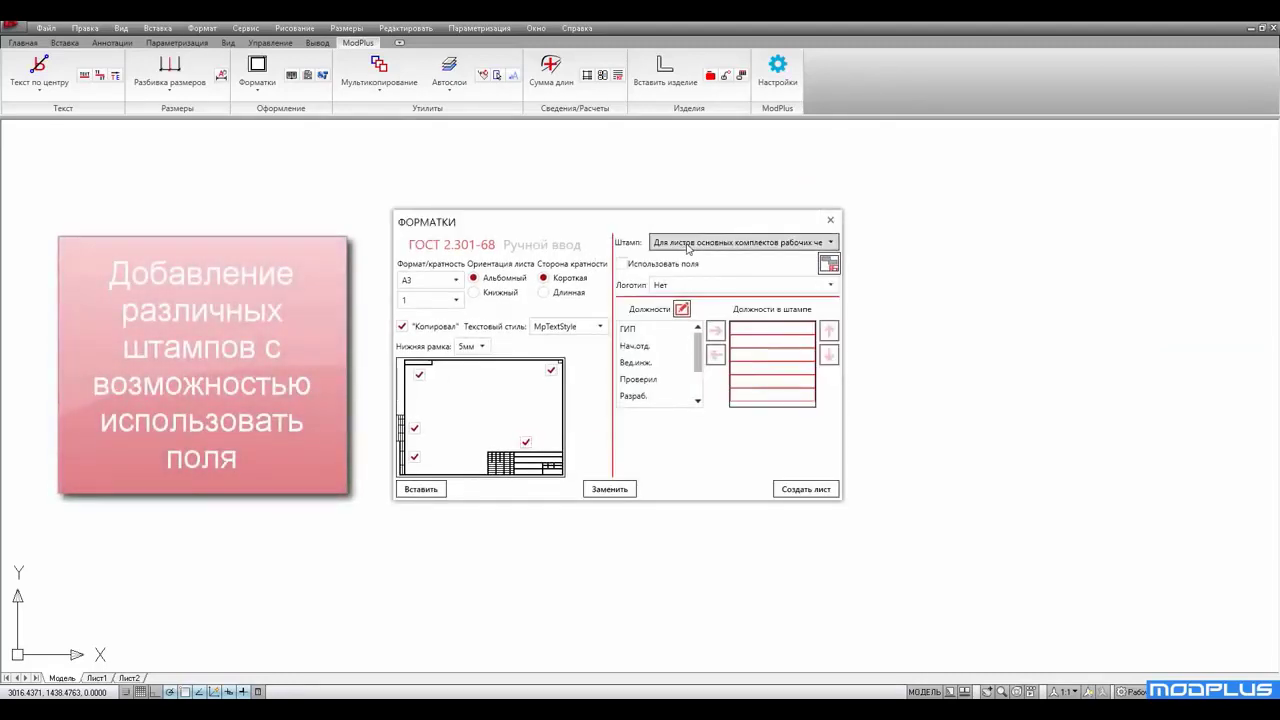
left_click(686, 242)
left_click(686, 301)
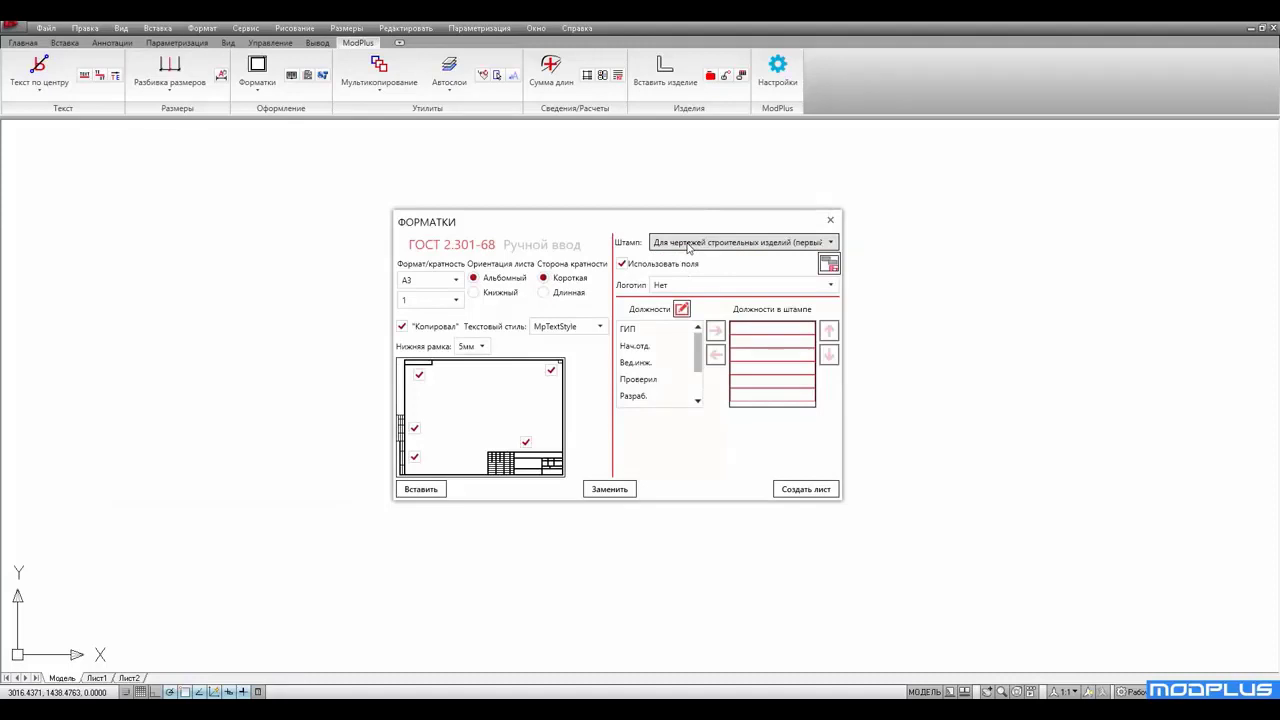
scroll(687, 248, "up", 4)
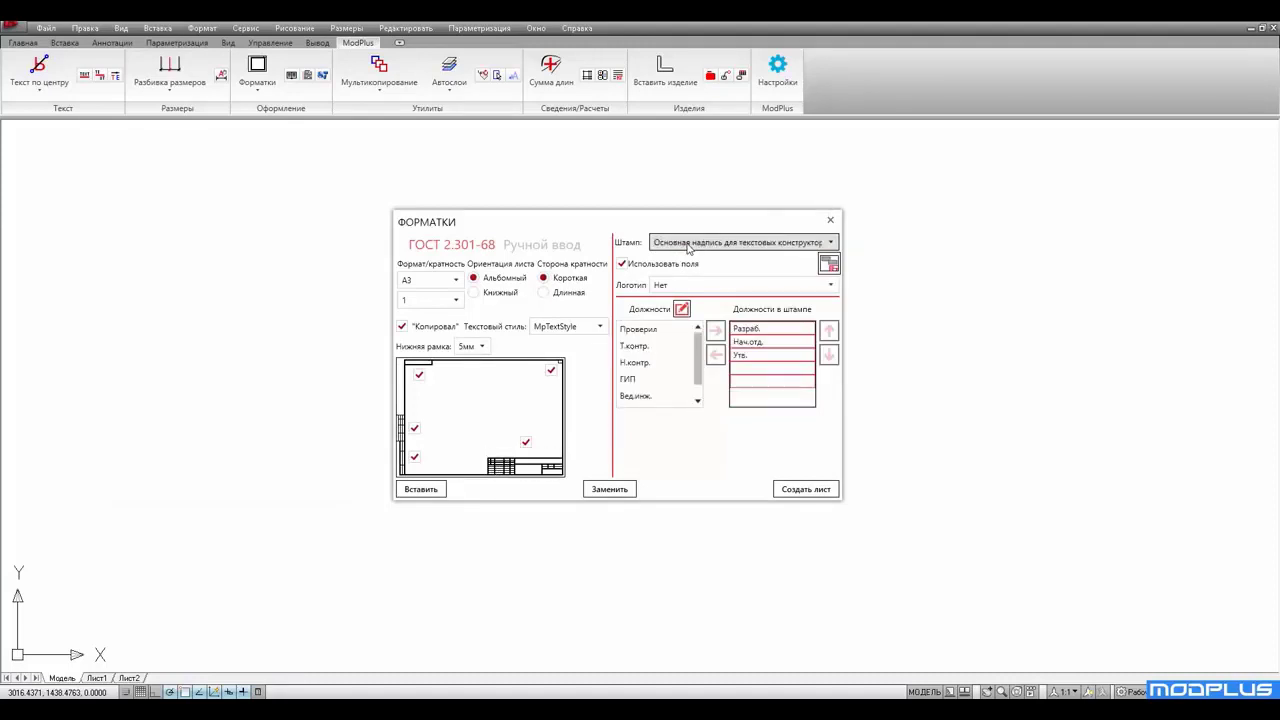
scroll(687, 249, "up", 4)
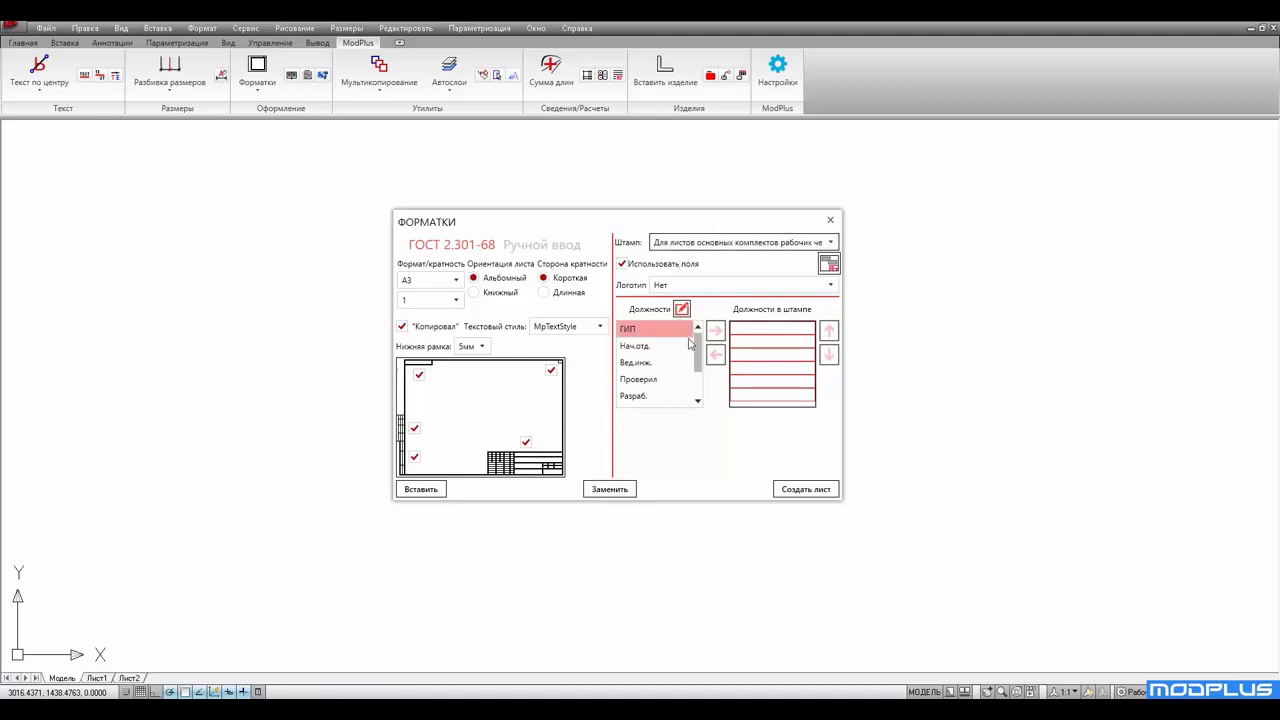
Step: Add a custom position called СуперШеф to the list of positions
mouse_move(698, 349)
left_mouse_down()
mouse_move(699, 387)
mouse_move(709, 339)
left_mouse_up()
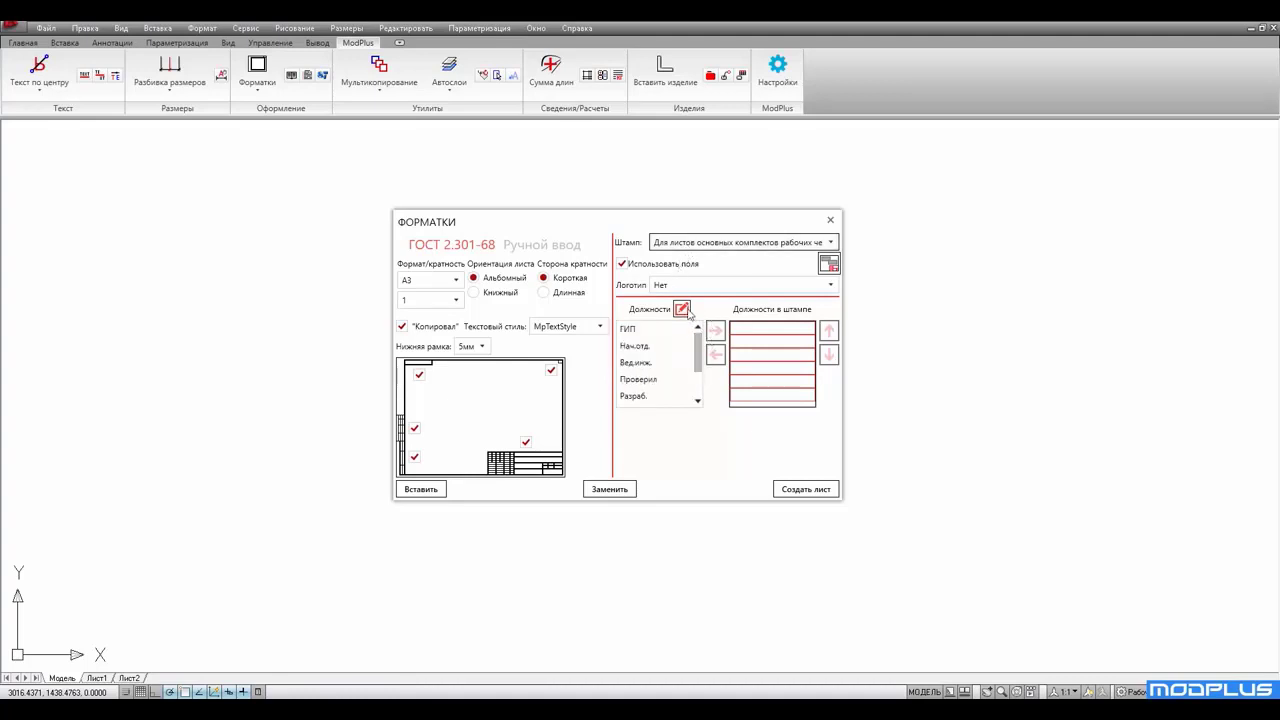
left_click(682, 309)
left_click(603, 368)
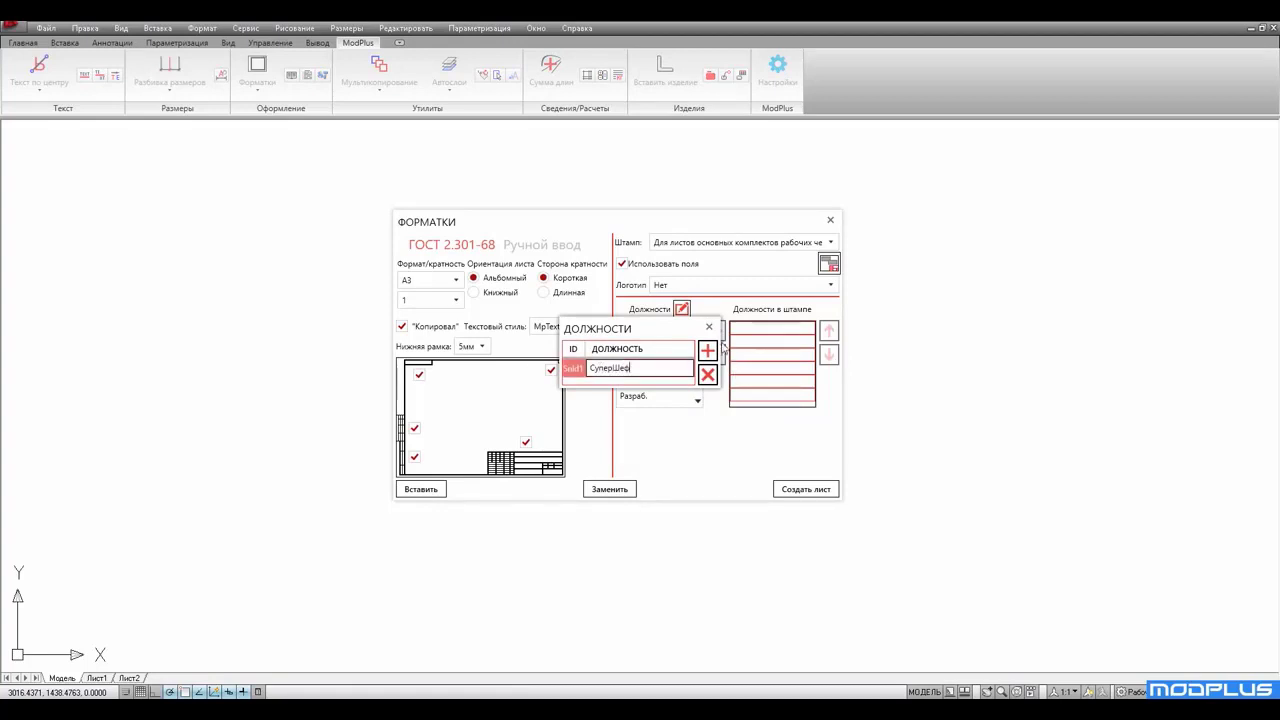
left_click(709, 328)
Step: Add the positions СуперШеф, Разраб. and ГИП to the title block's position rows
left_click_drag(698, 346, 699, 385)
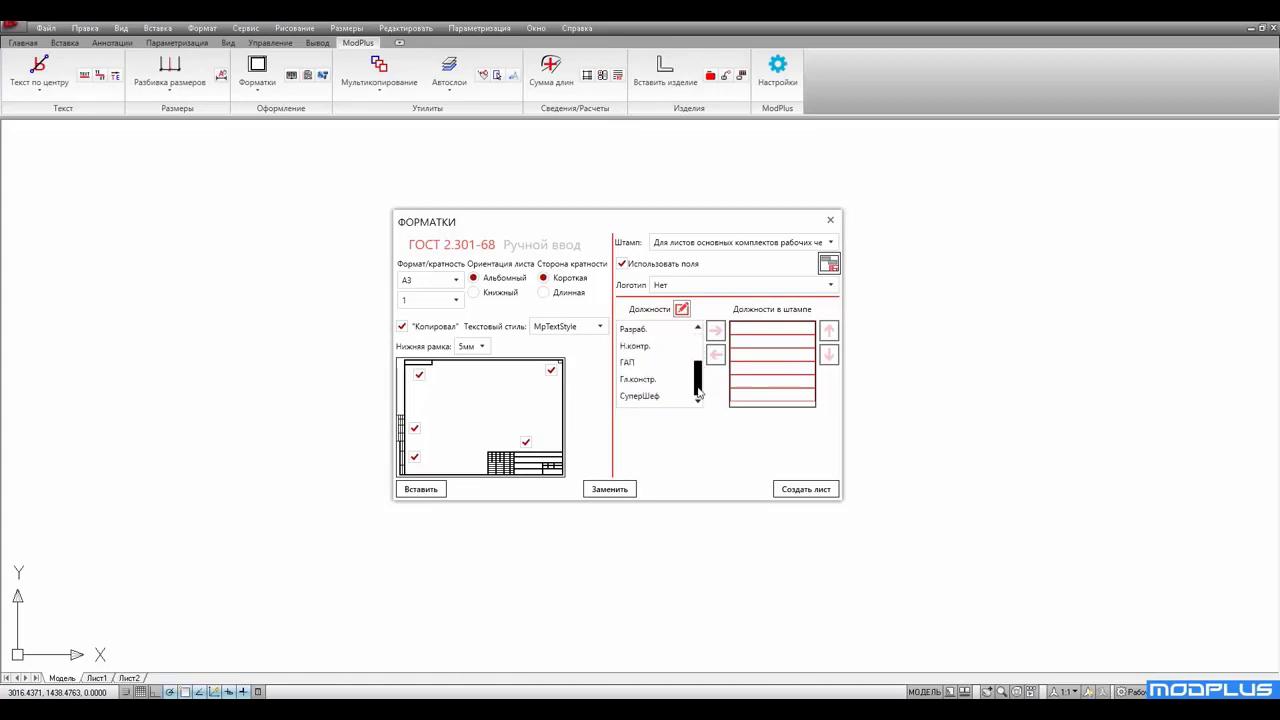
left_click(654, 397)
left_click(715, 330)
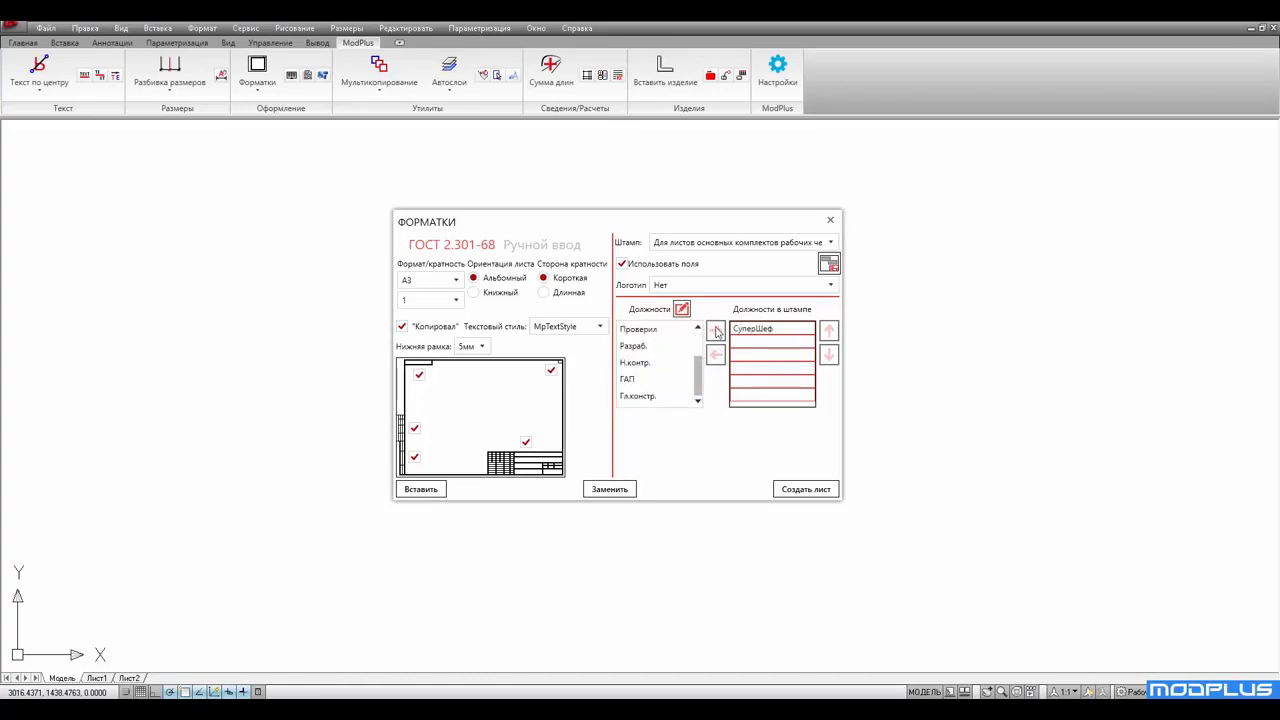
left_click(640, 345)
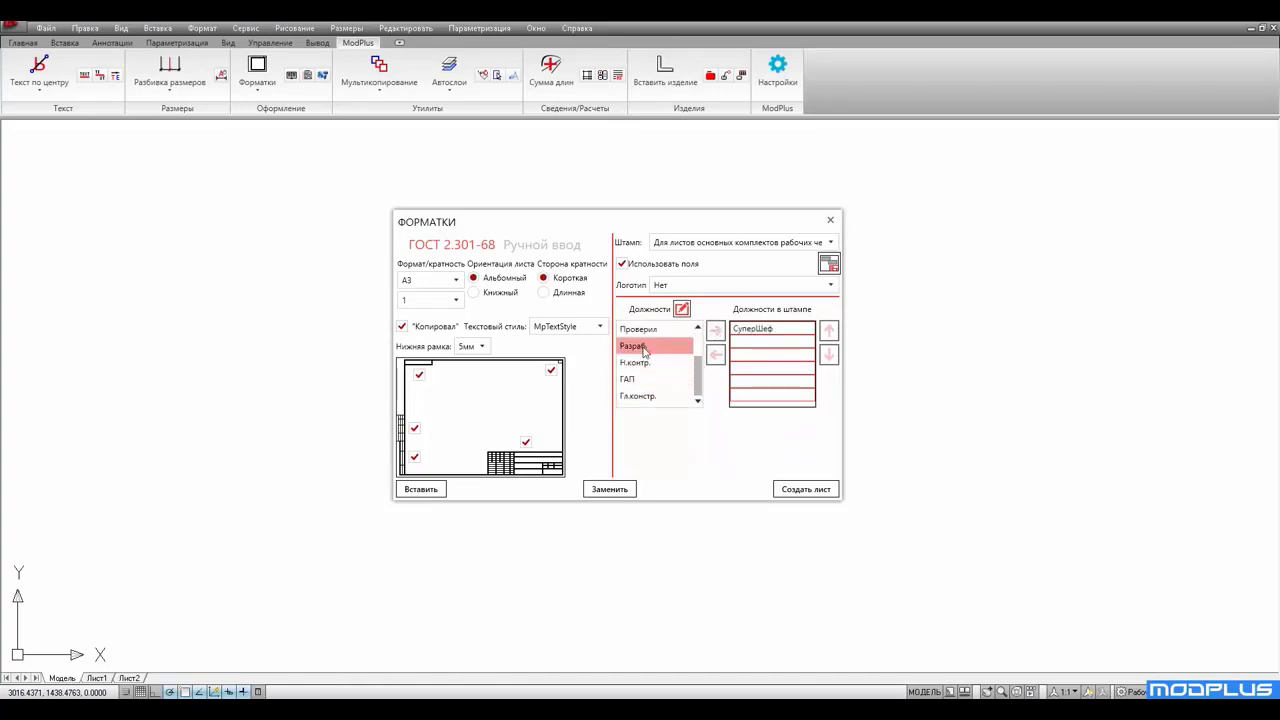
left_click(715, 330)
left_click(670, 381)
scroll(670, 383, "up", 2)
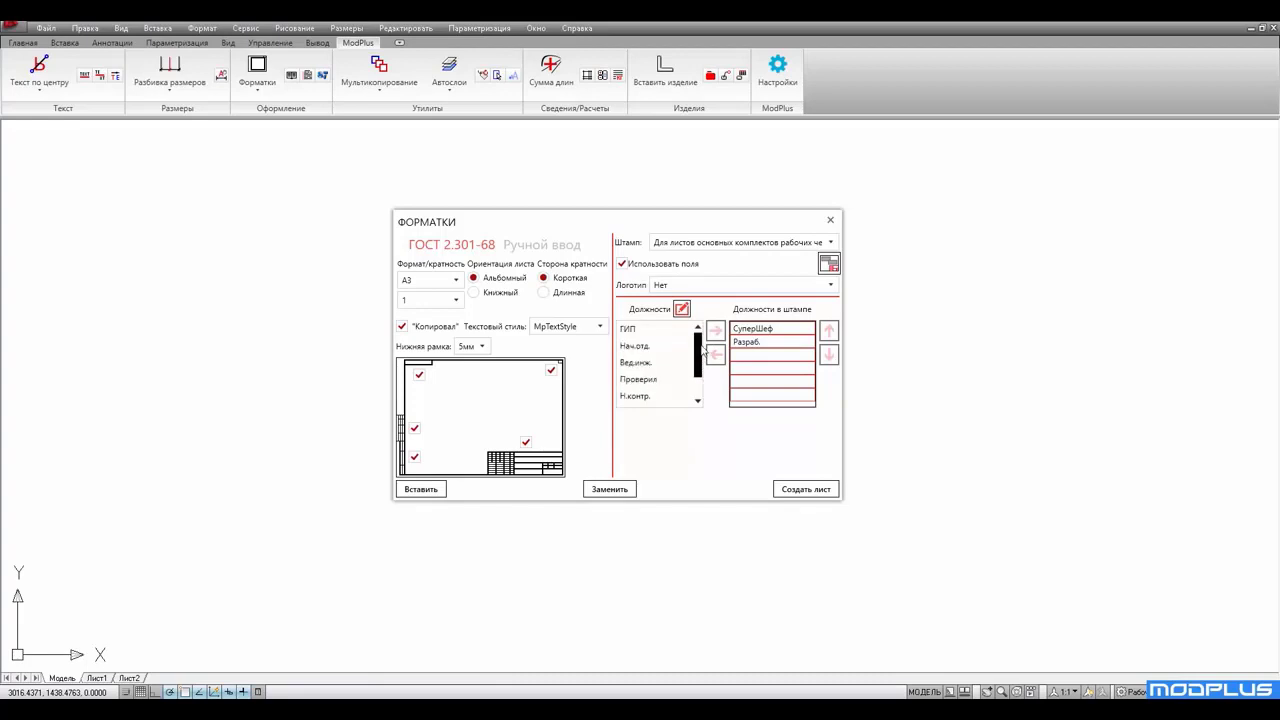
left_click(630, 329)
left_click(715, 330)
Step: Reorder the stamp positions so Разраб. is in the first row, ГИП in the fourth and СуперШеф in the last
left_click(770, 329)
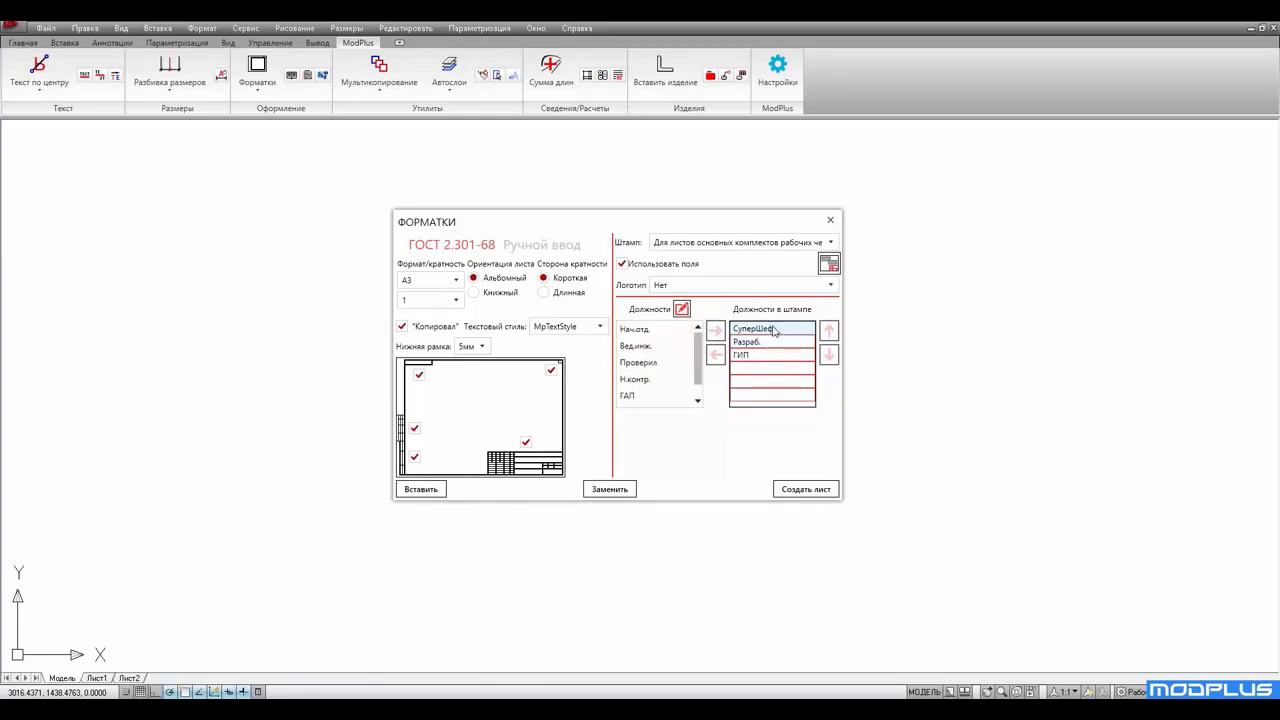
left_click(770, 342)
left_click(830, 334)
left_click(769, 344)
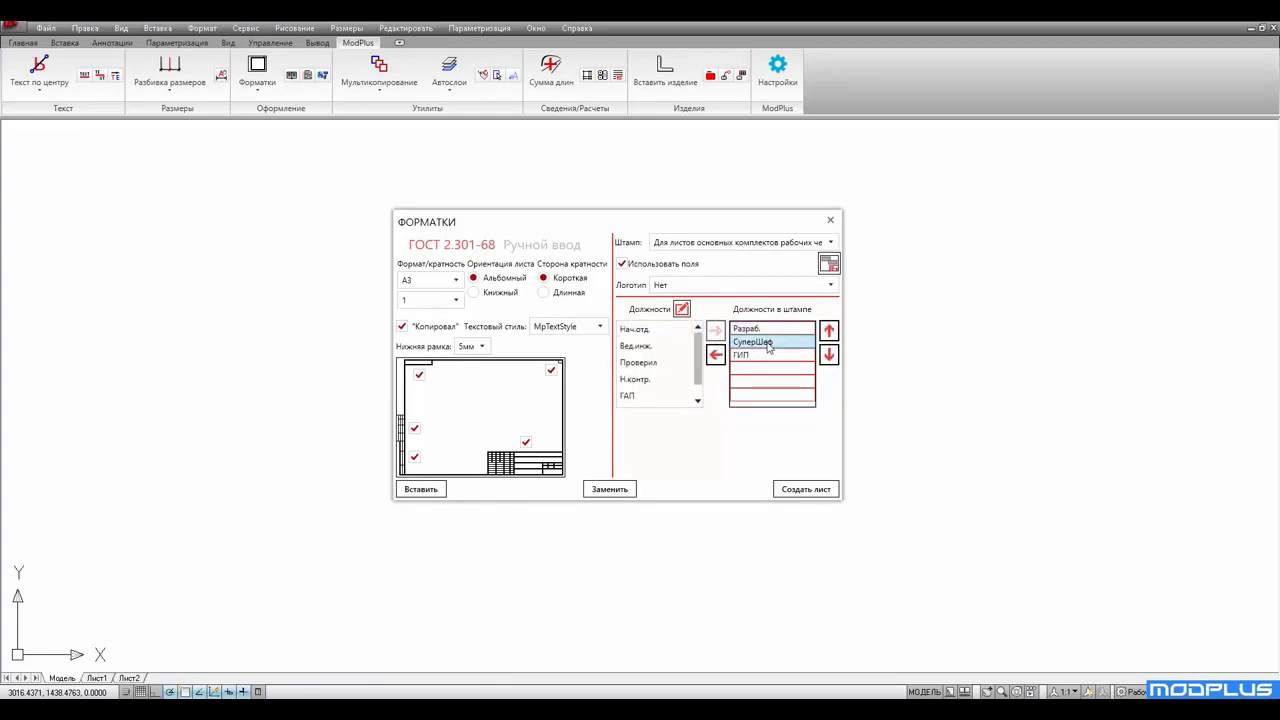
left_click(832, 356)
left_click(832, 356)
left_click(831, 356)
left_click(831, 356)
left_click(777, 346)
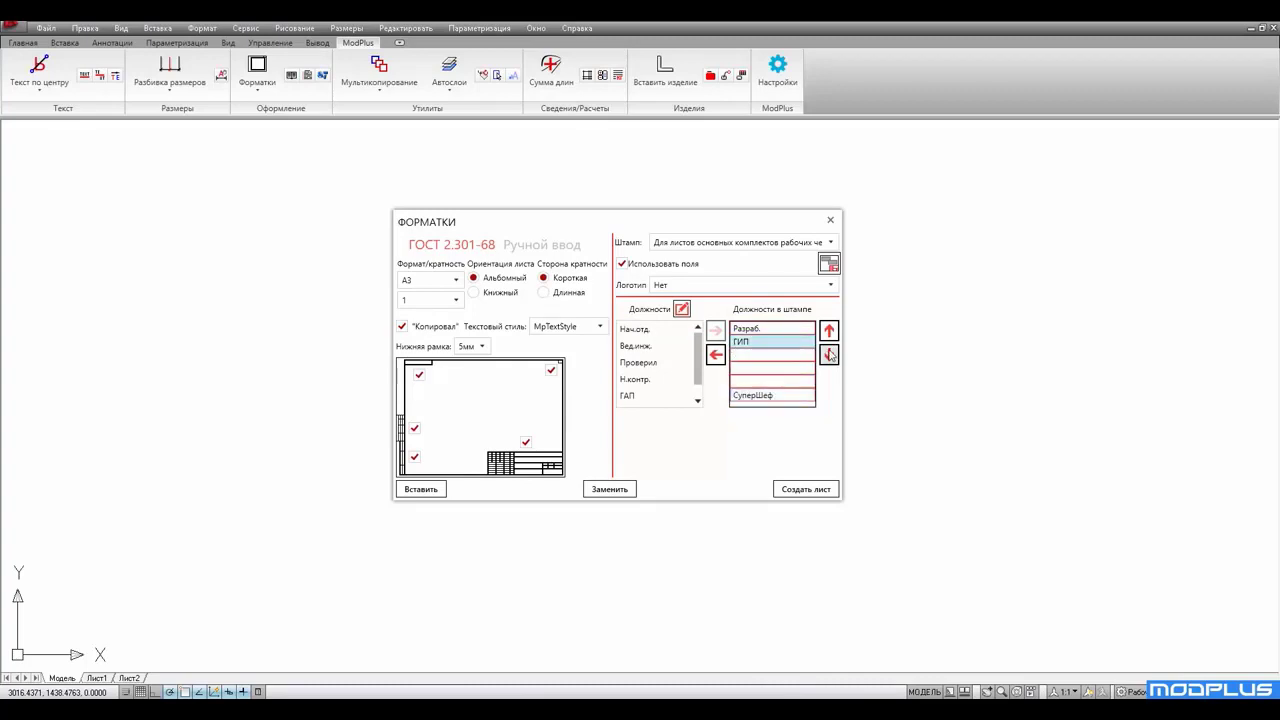
left_click(829, 354)
left_click(829, 354)
left_click(829, 354)
left_click(829, 330)
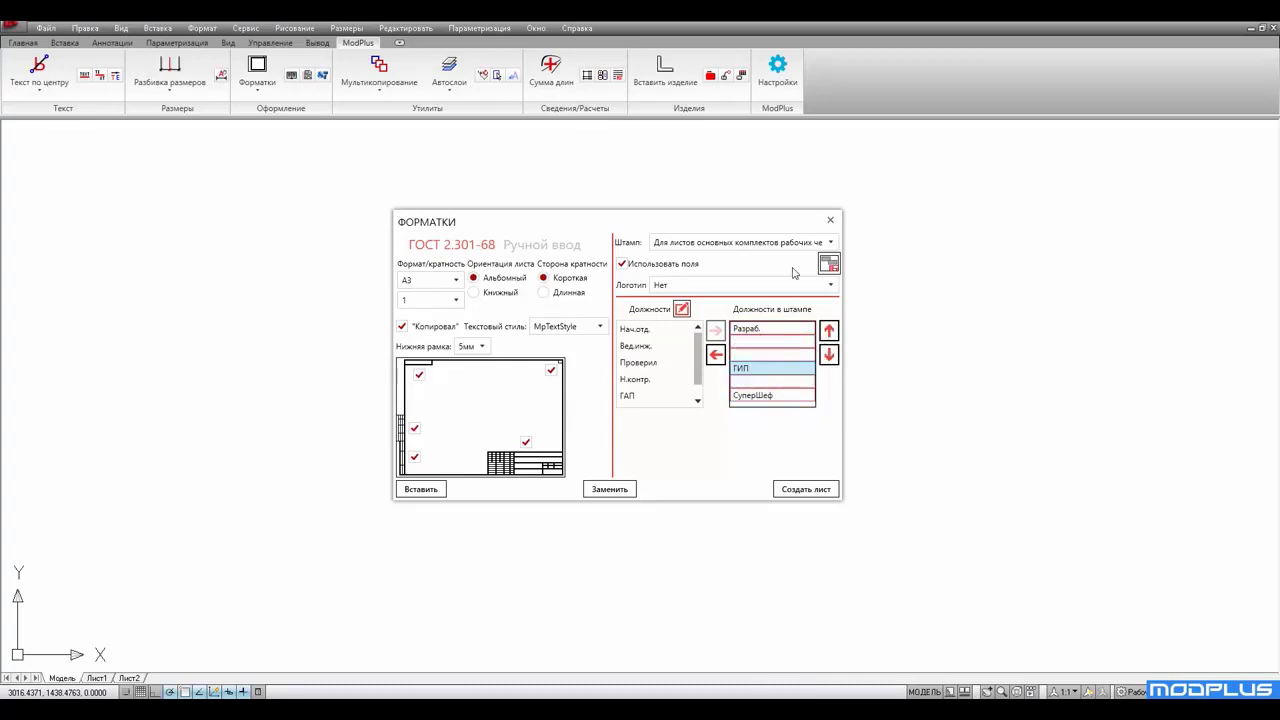
Step: Enter the surname for the СуперШеф position in the custom stamp fields and add the filled values to the drawing
left_click(828, 264)
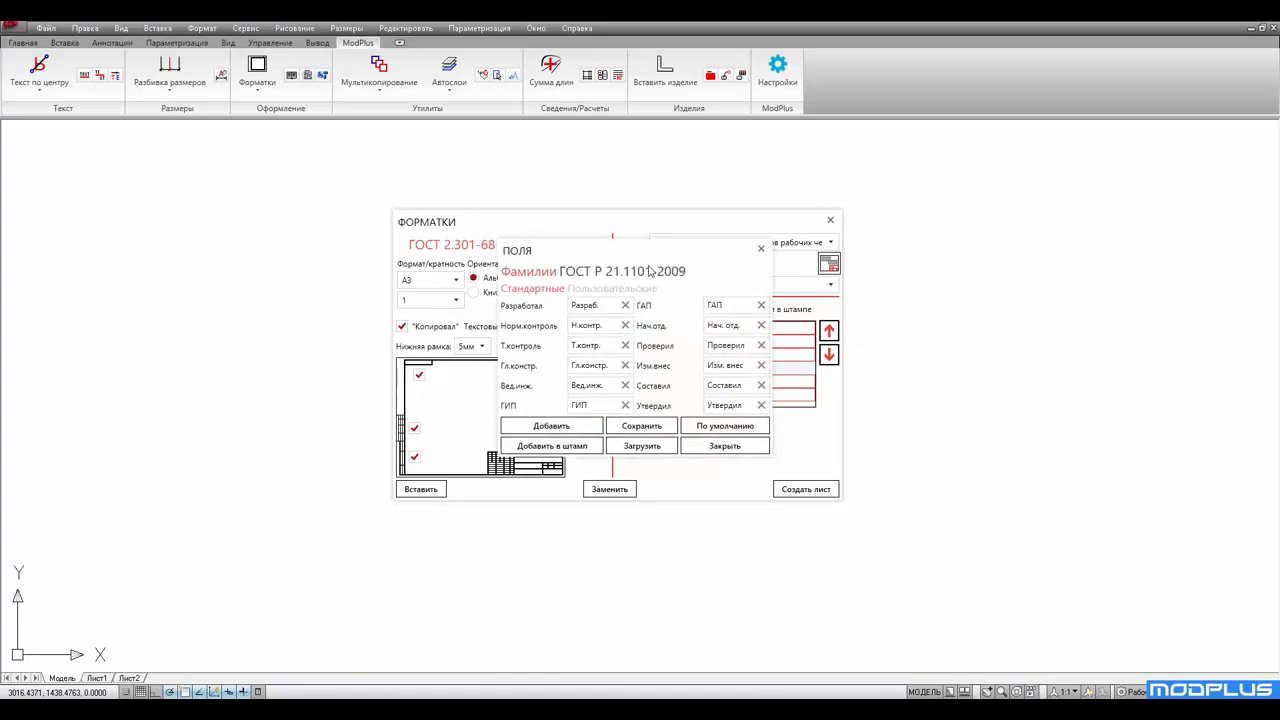
left_click(593, 272)
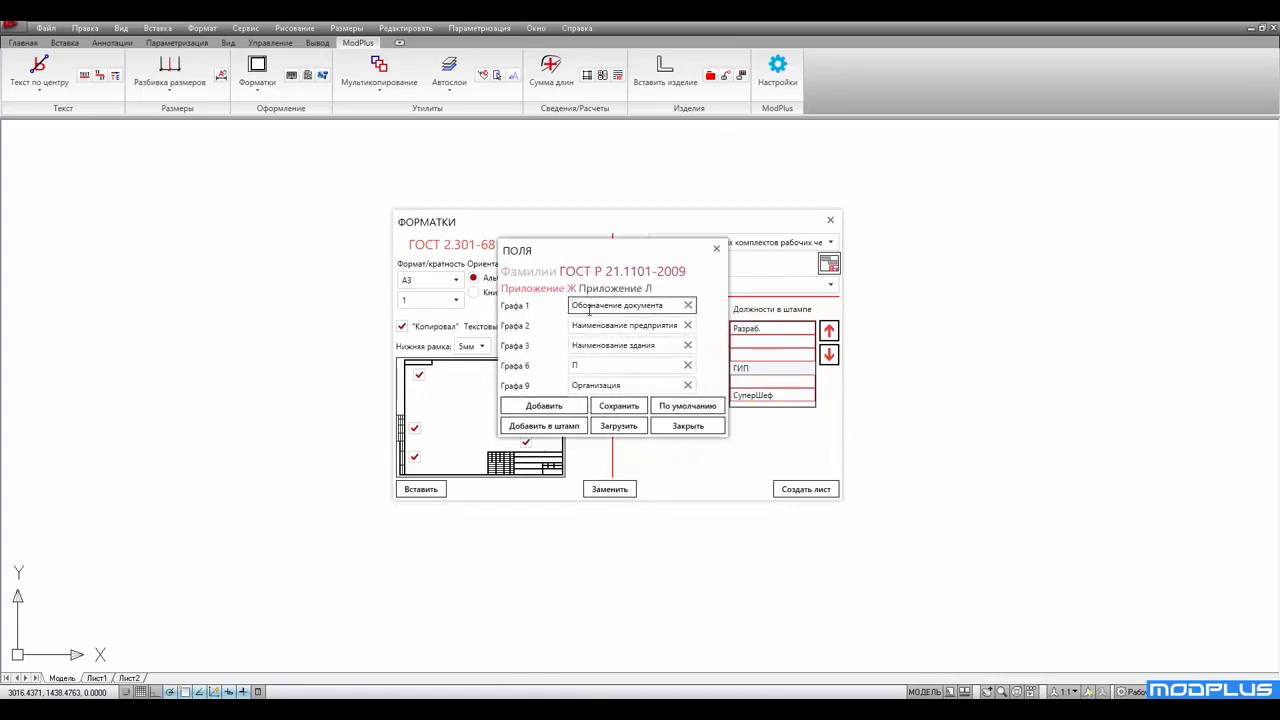
left_click(615, 288)
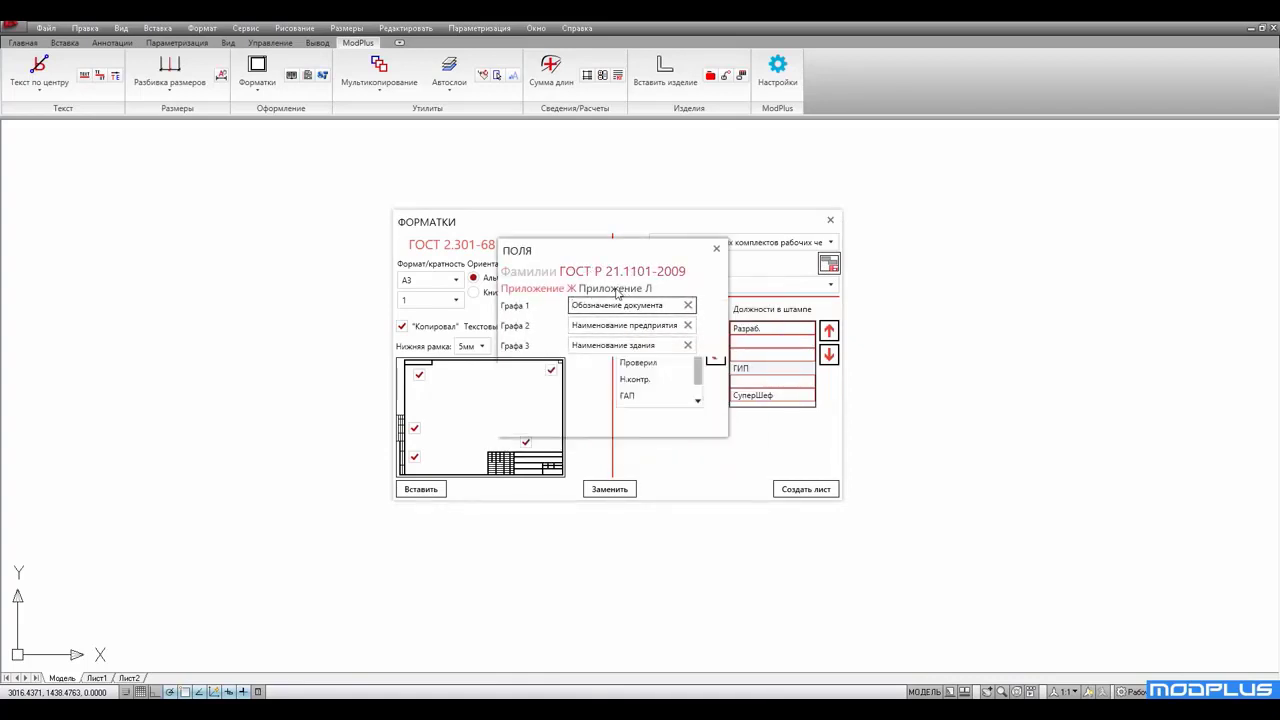
left_click(565, 289)
left_click(526, 272)
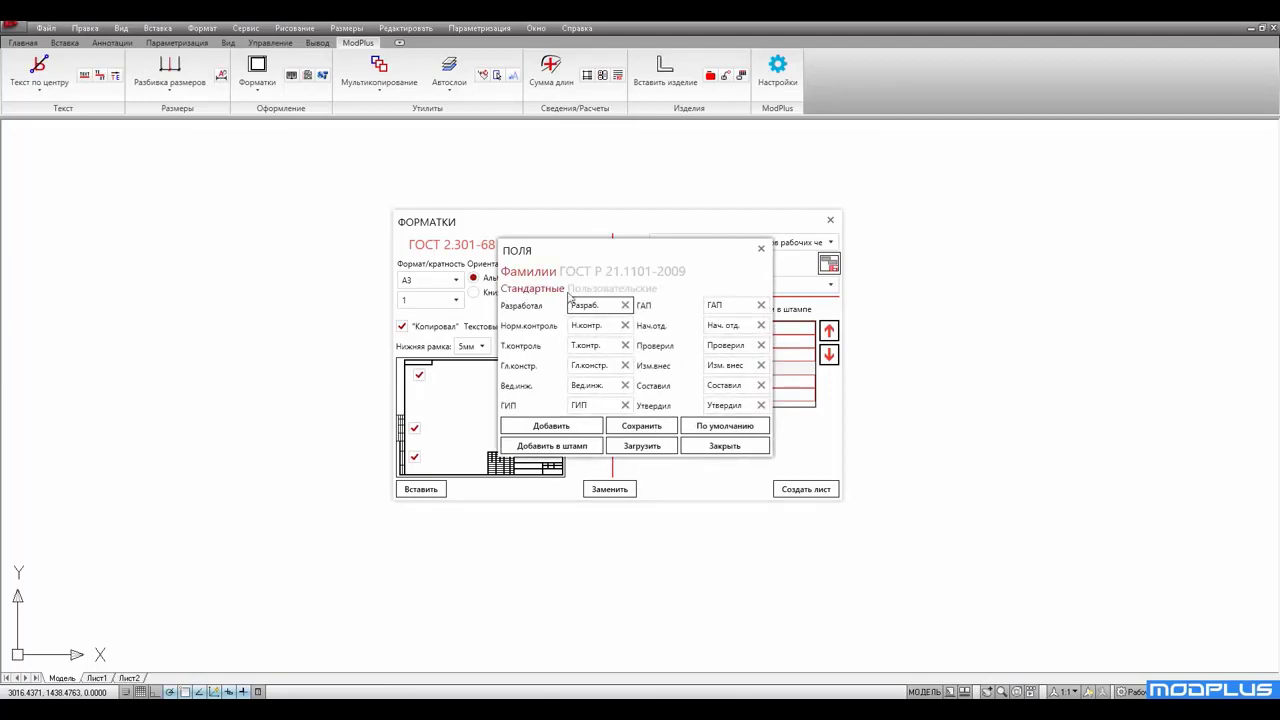
left_click(611, 289)
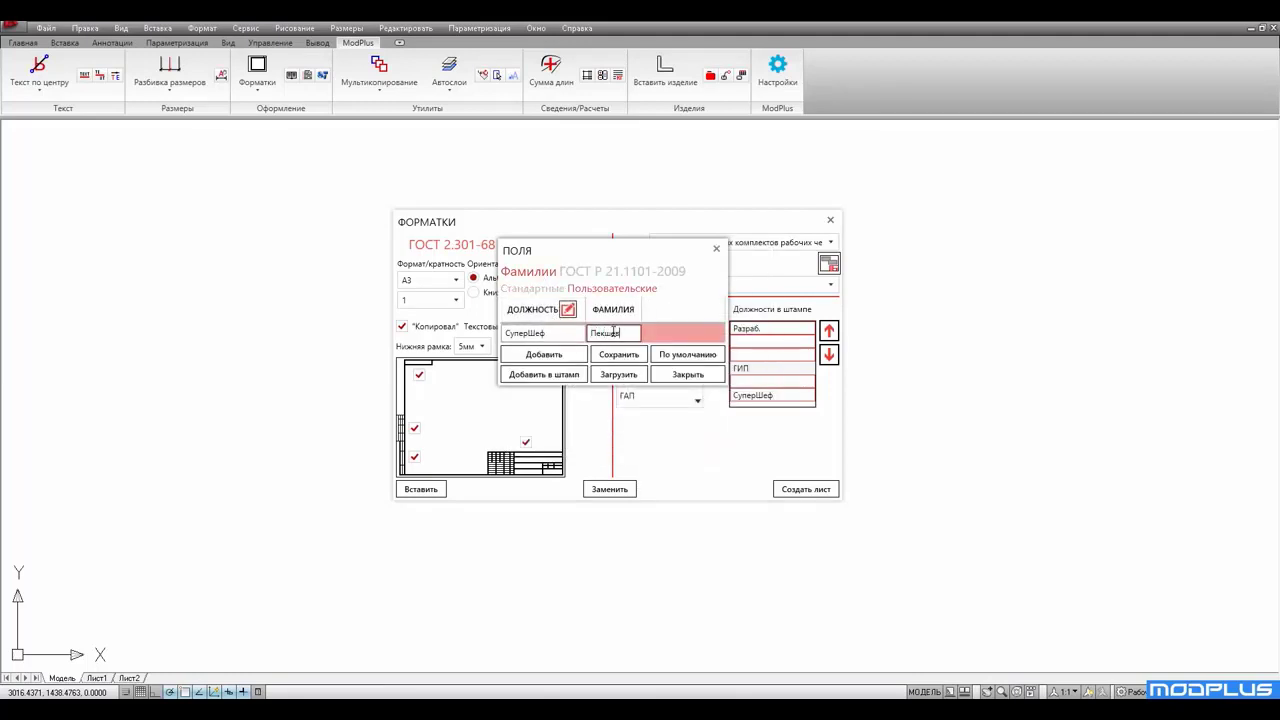
left_click(581, 352)
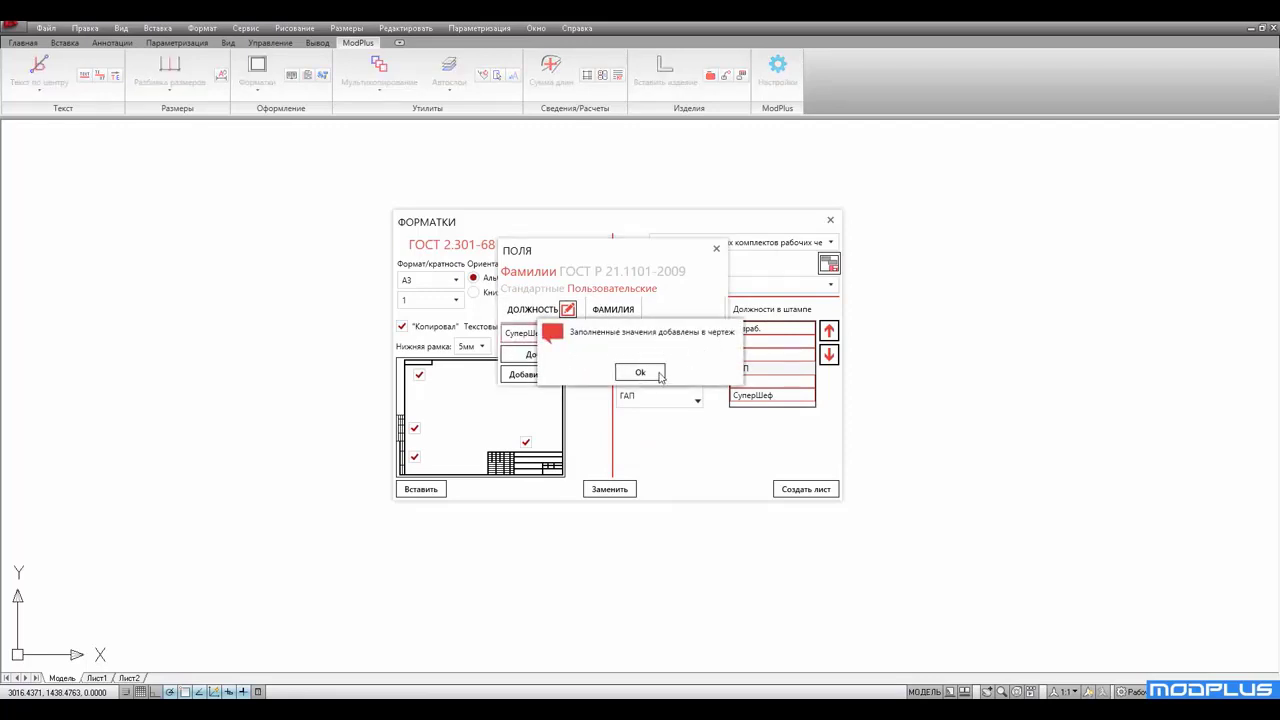
left_click(640, 374)
left_click(688, 374)
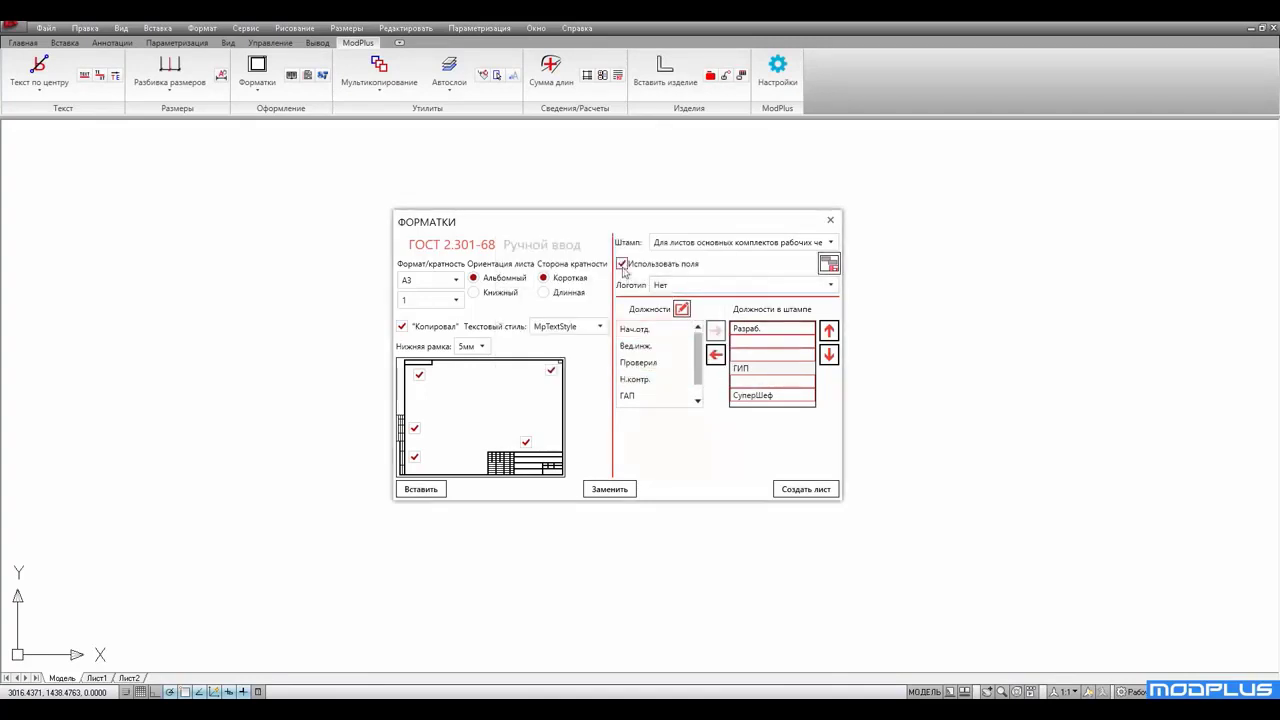
Step: Set the title block logo to Лого and insert the landscape A3 frame into the model space
left_click(727, 288)
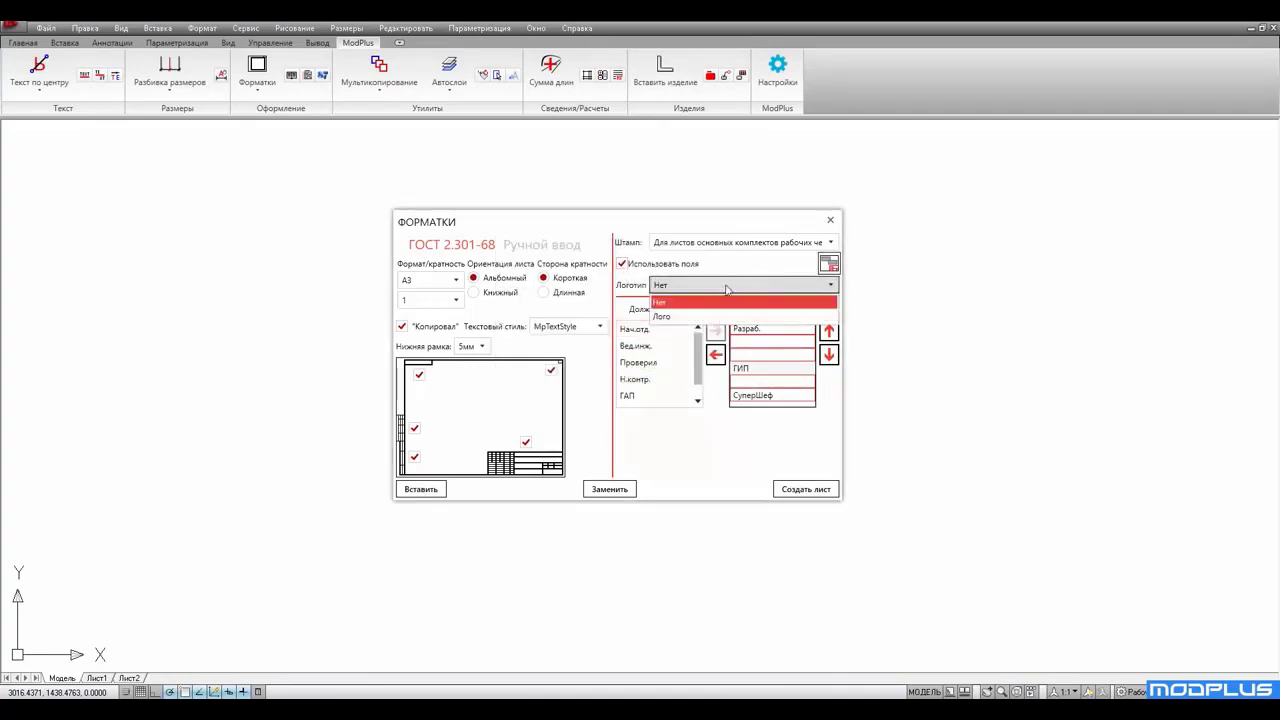
left_click(668, 318)
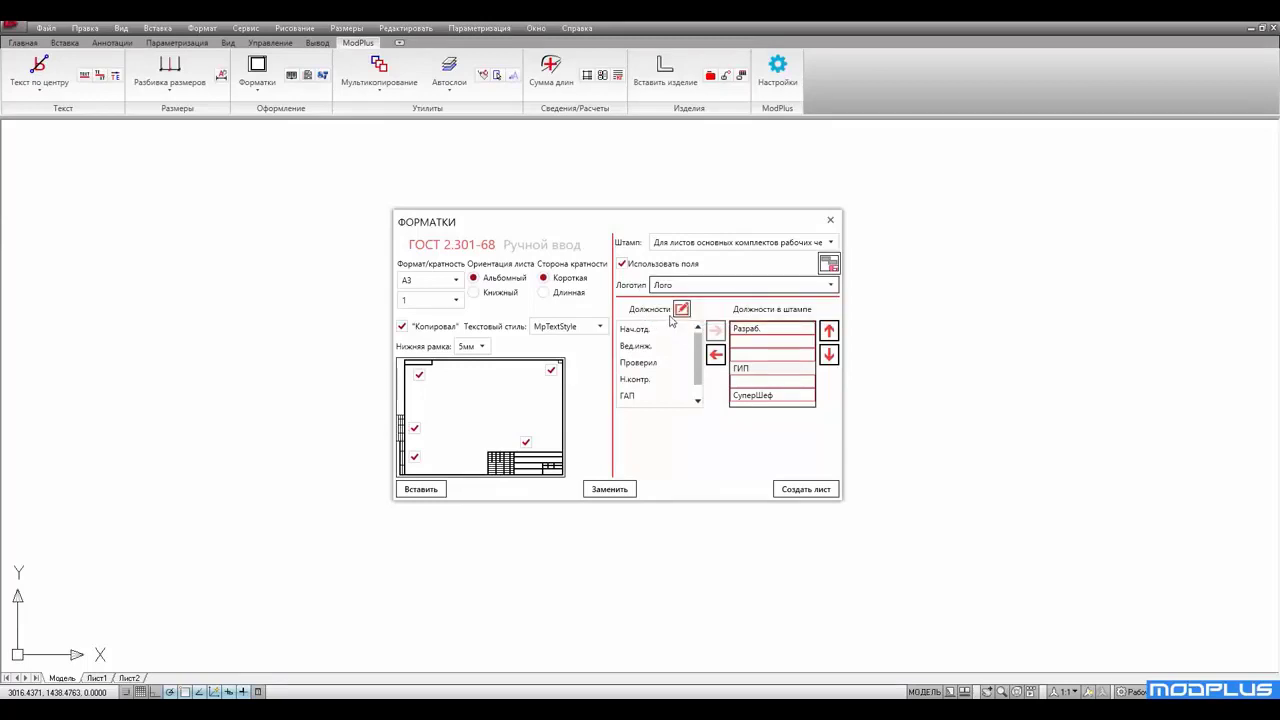
left_click(430, 488)
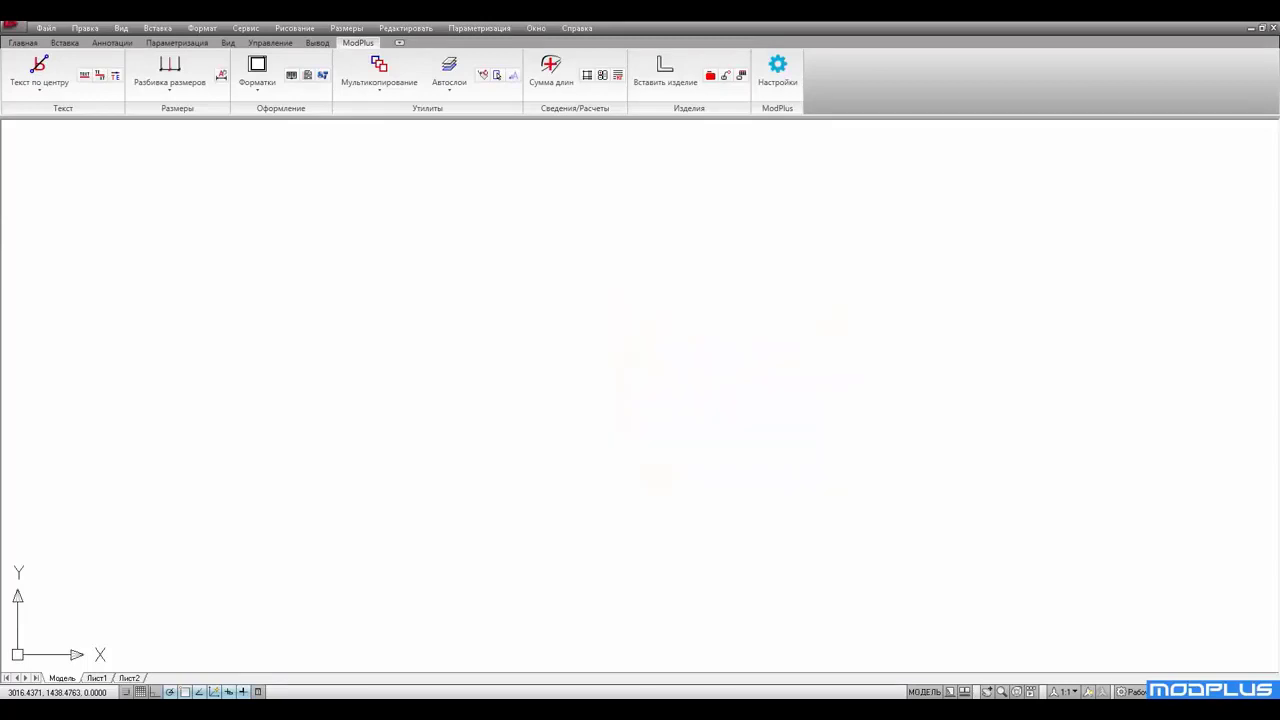
left_click(283, 522)
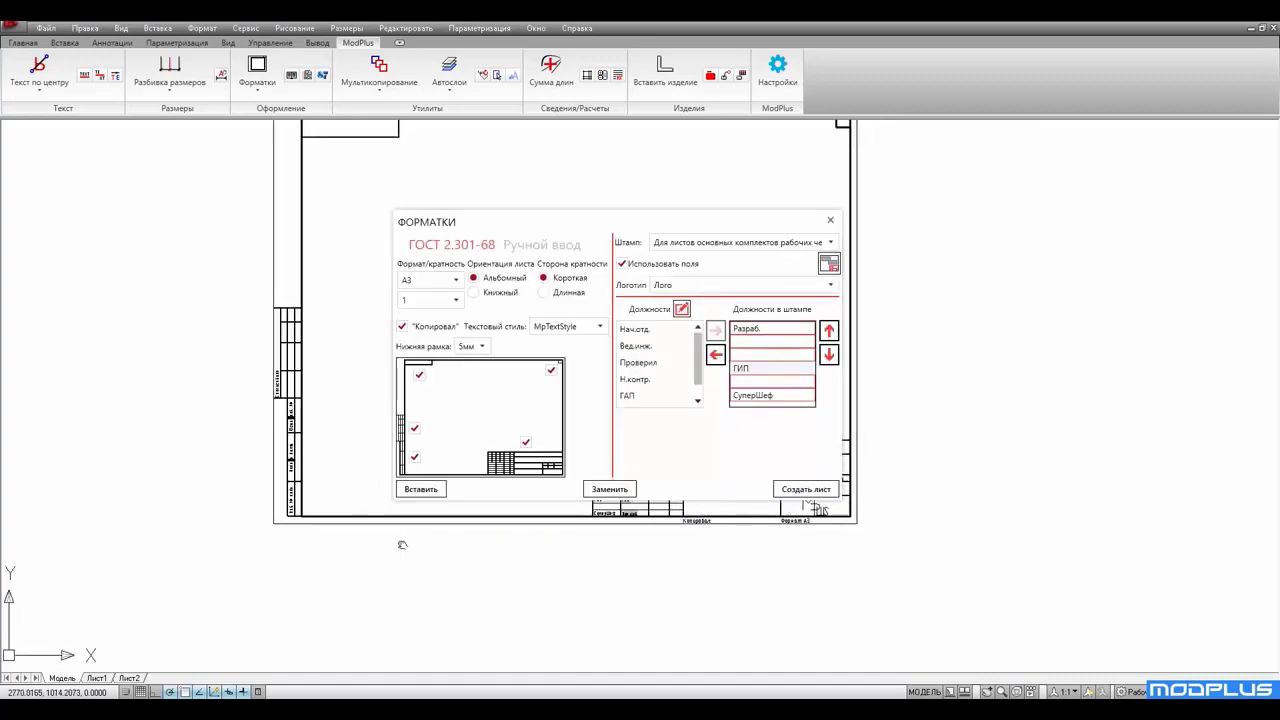
Step: Examine the inserted A3 frame's title block, including its logo, field texts, positions and surnames
middle_click_drag(403, 534, 20, 546)
mouse_move(249, 495)
middle_mouse_down()
mouse_move(291, 557)
mouse_move(419, 577)
middle_mouse_up()
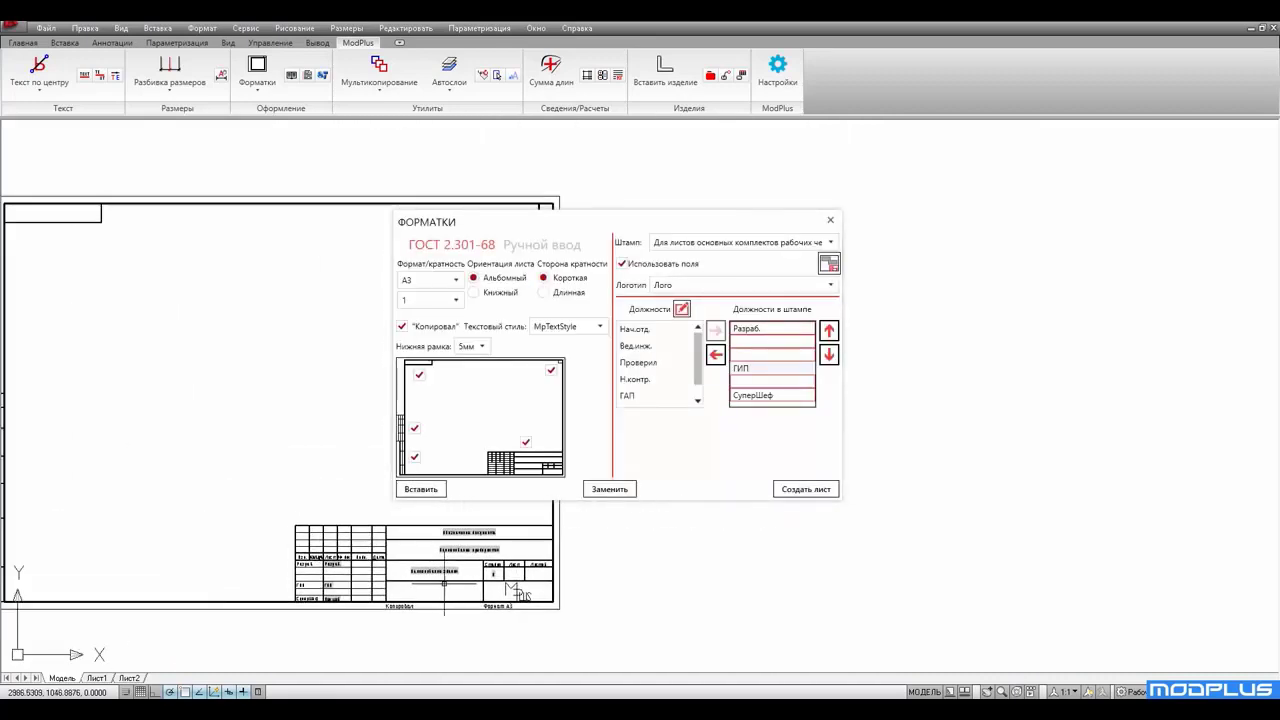
scroll(474, 585, "up", 3)
middle_click_drag(524, 595, 534, 561)
left_click_drag(625, 225, 901, 137)
scroll(585, 551, "up", 3)
middle_click_drag(598, 563, 584, 520)
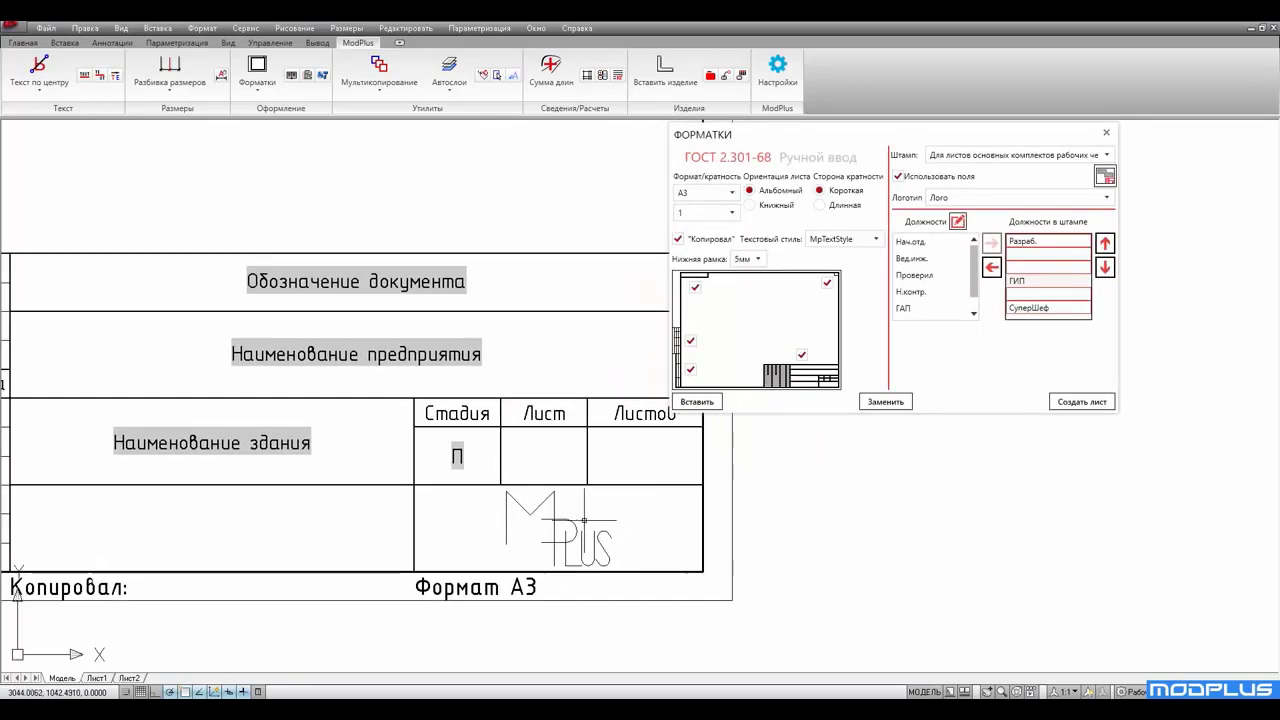
middle_click_drag(385, 533, 815, 529)
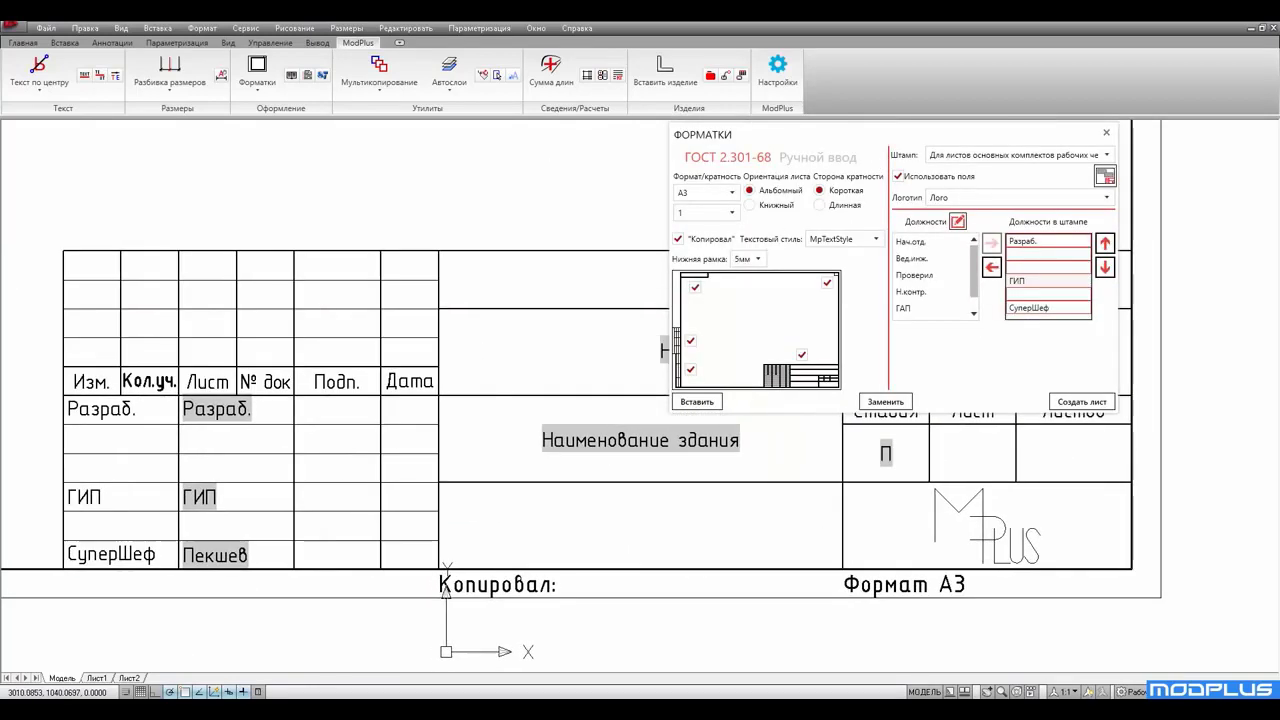
scroll(226, 503, "down", 3)
scroll(229, 386, "down", 3)
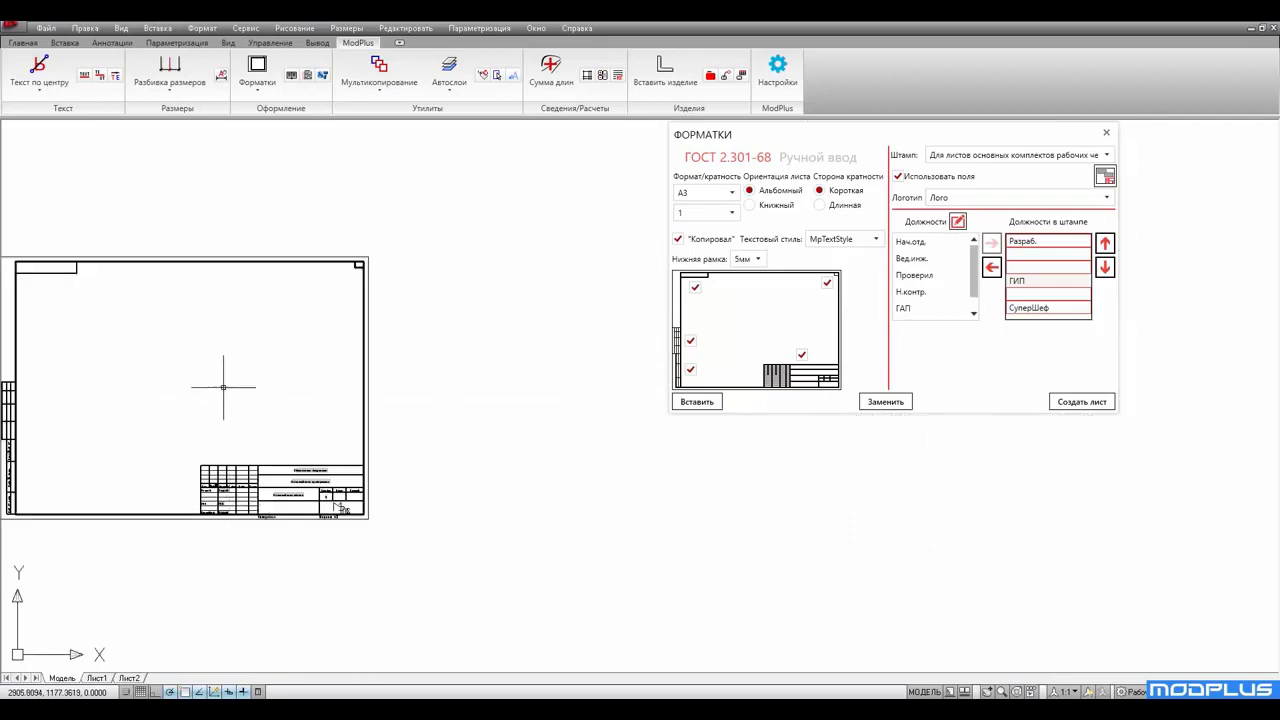
middle_click_drag(229, 386, 380, 386)
Step: Create a new layout sheet from the A3 frame settings, named Кладочный план первого этажа, and close the frame dialog
left_click_drag(815, 143, 504, 235)
left_click(756, 493)
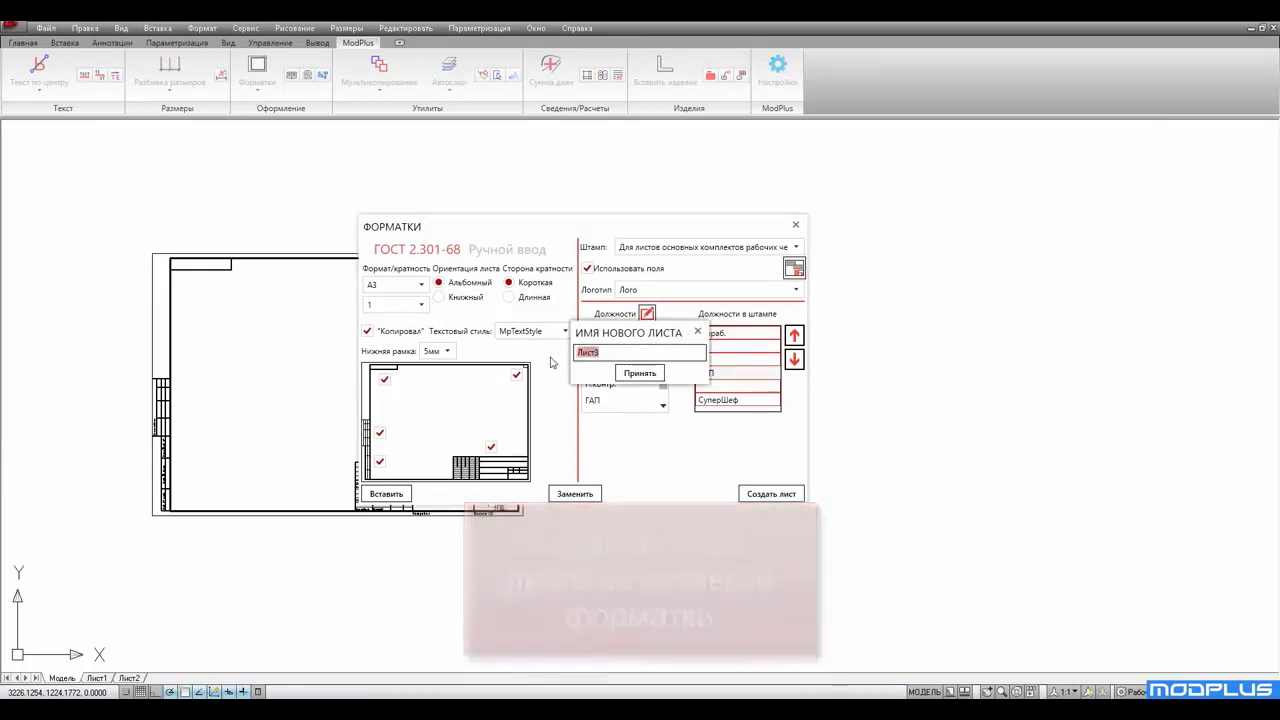
type("Кладочный план первого этажа")
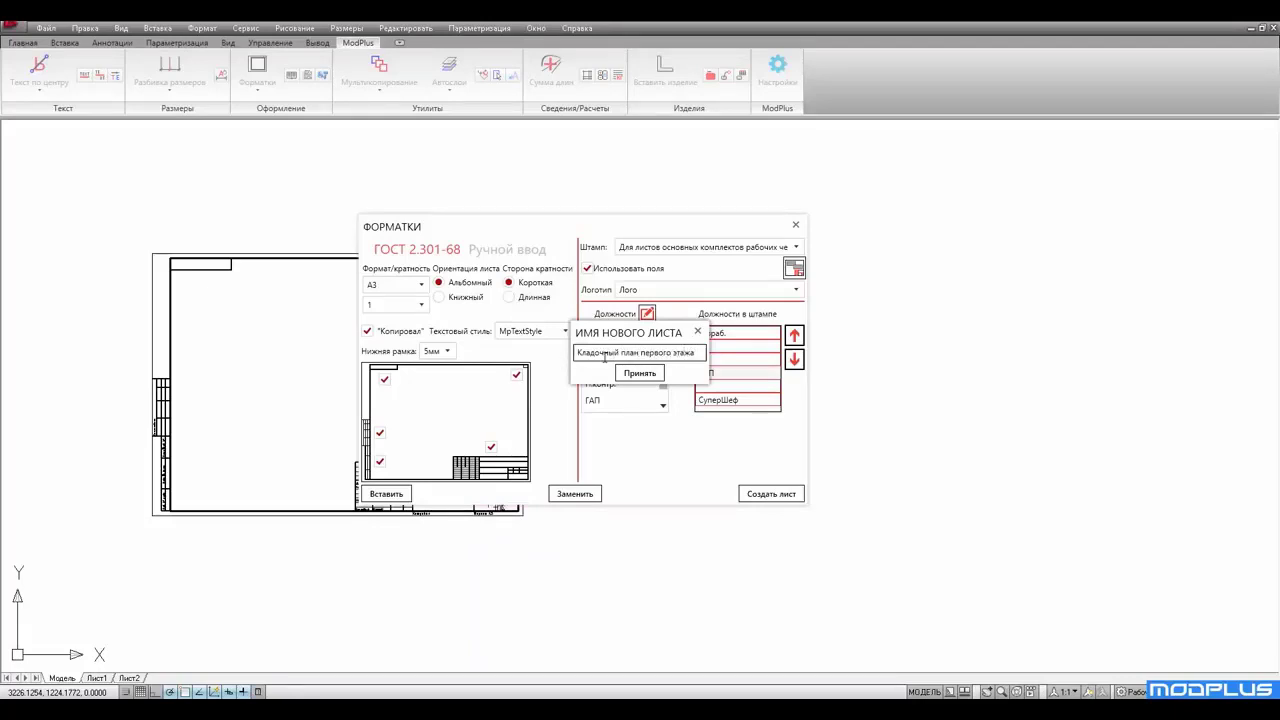
left_click(638, 373)
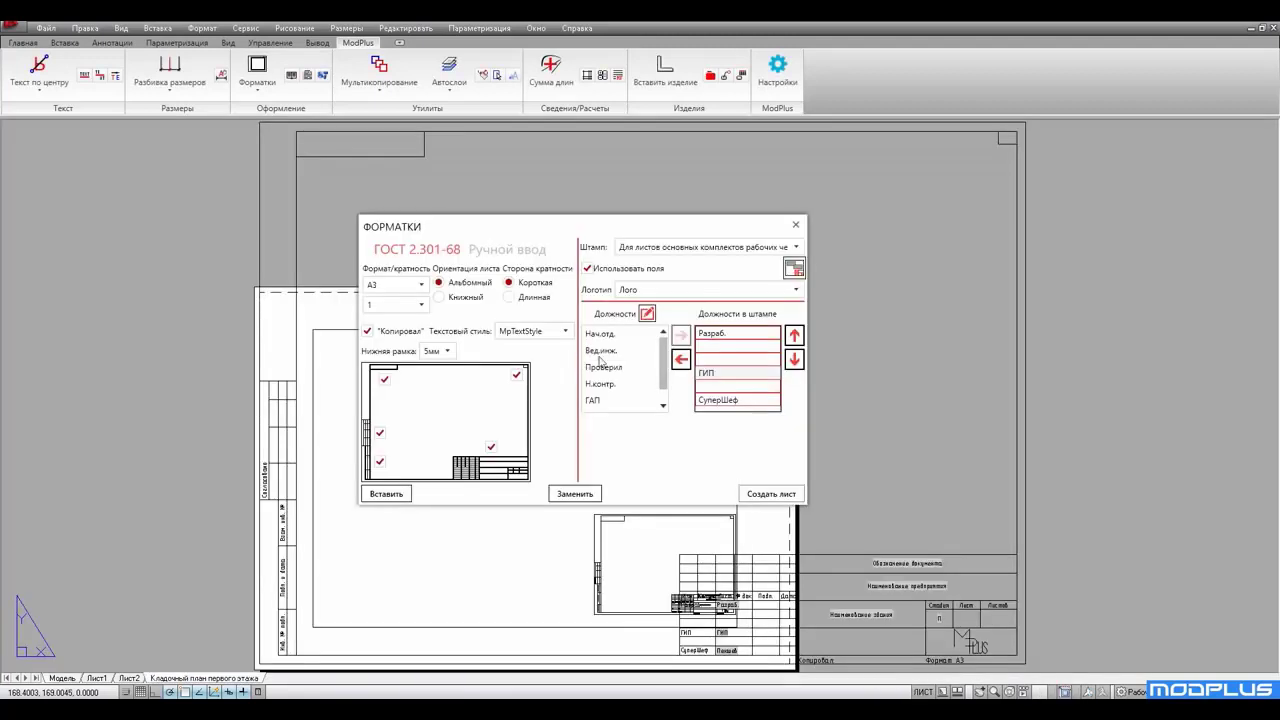
left_click(795, 224)
Step: Delete the default viewport from the new layout sheet
middle_click_drag(788, 478, 734, 388)
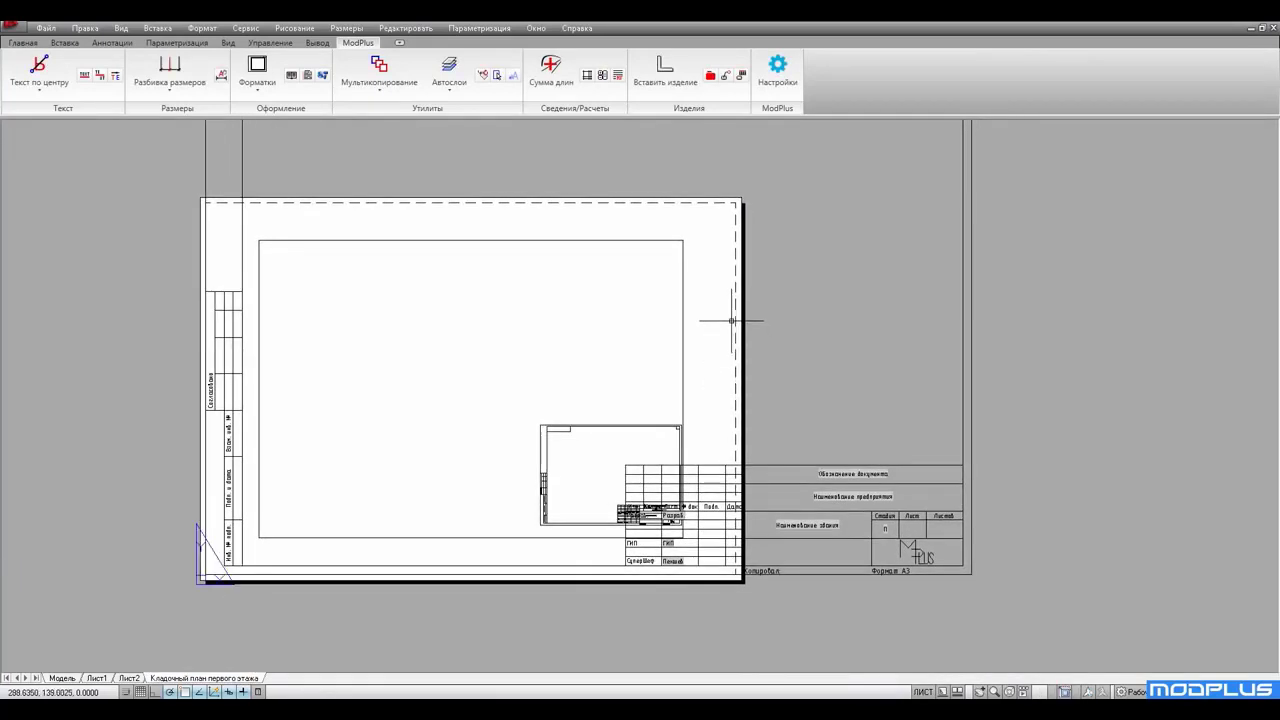
left_click(732, 321)
left_click(629, 367)
key("Delete")
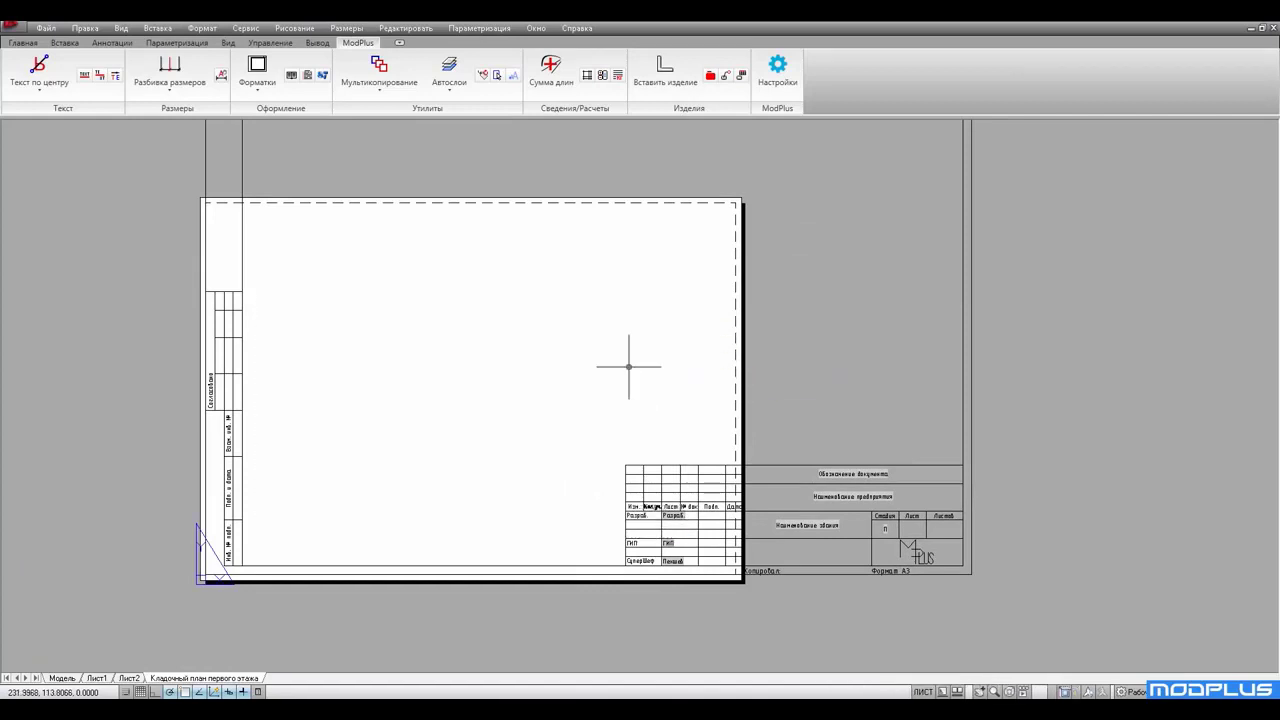
scroll(633, 478, "down", 2)
middle_click_drag(555, 450, 508, 423)
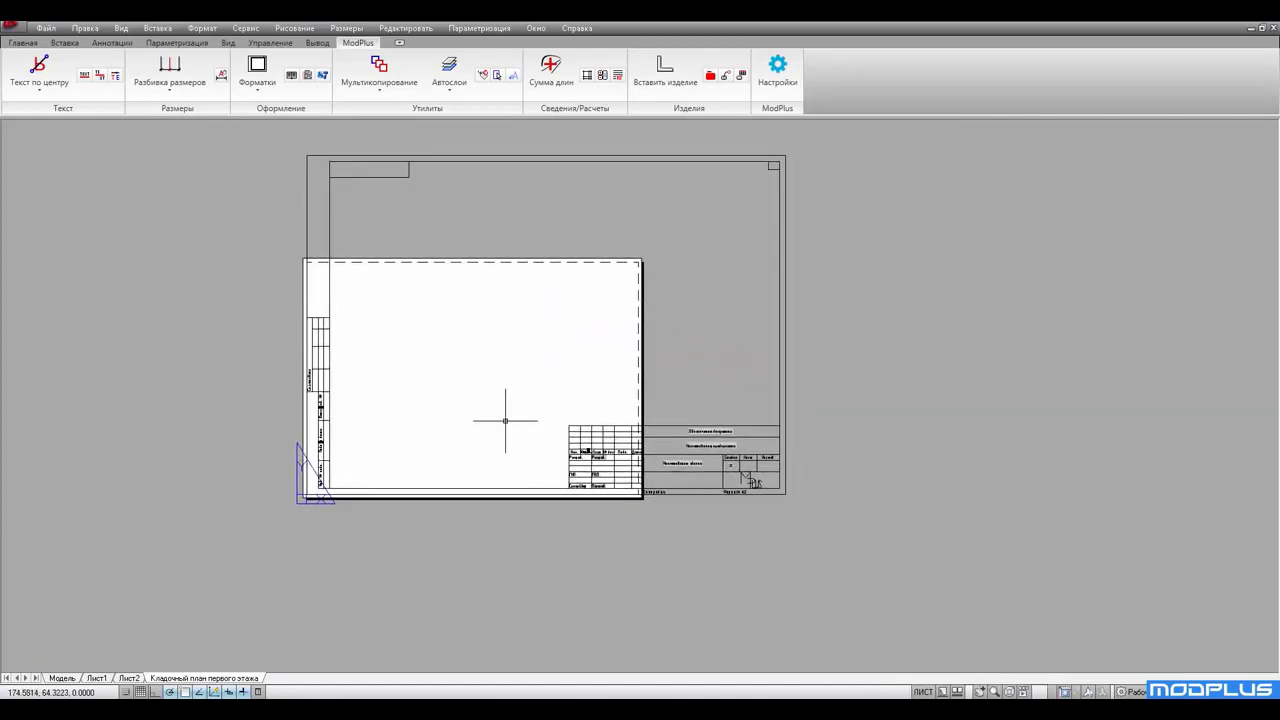
scroll(752, 470, "up", 4)
scroll(752, 470, "down", 5)
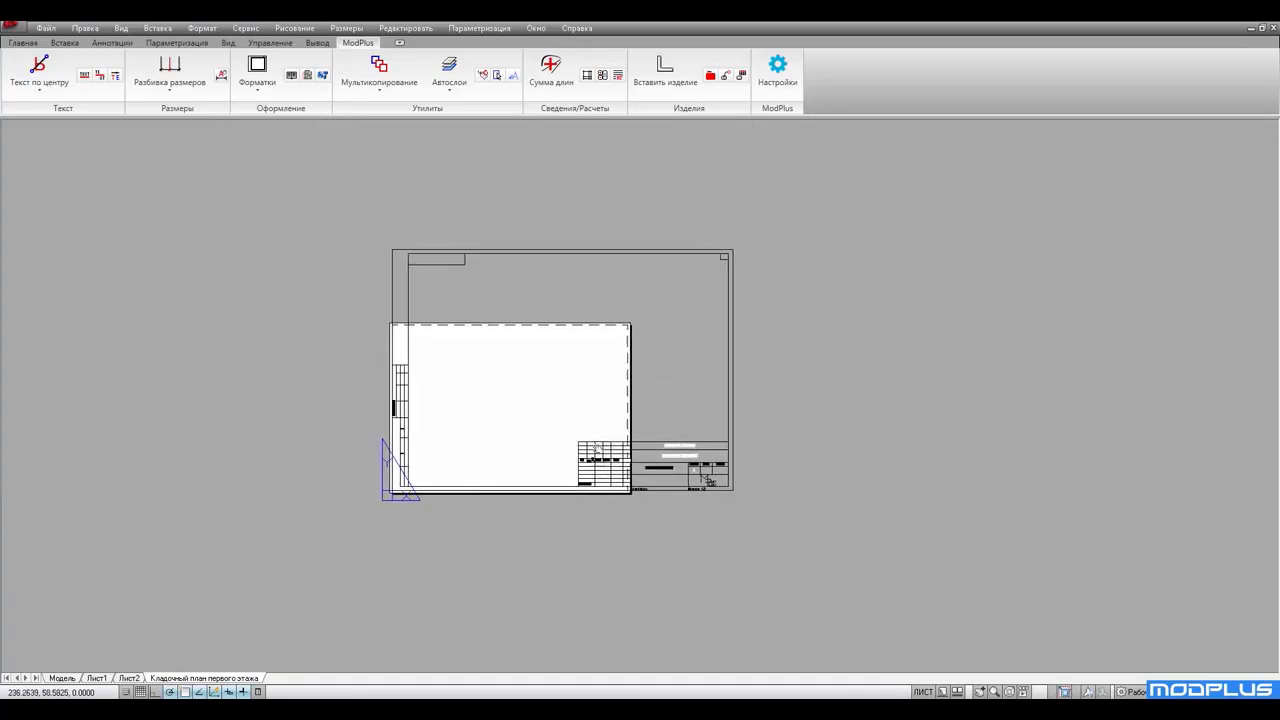